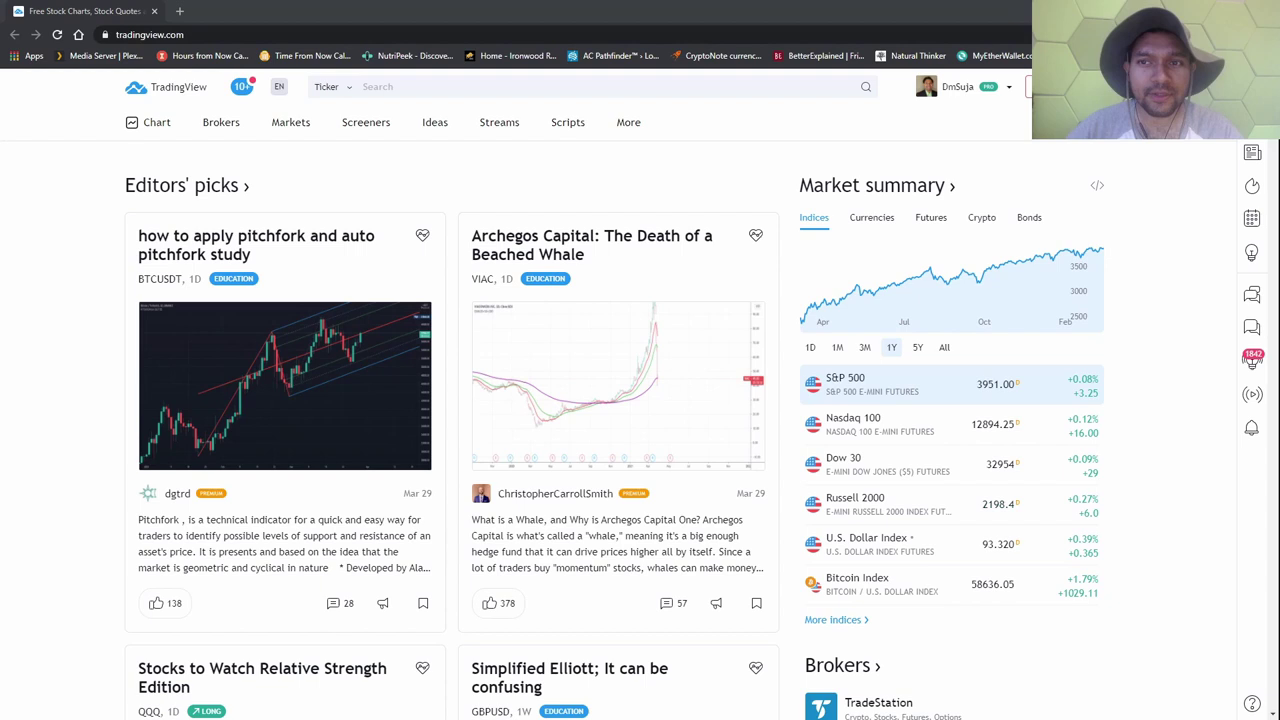
# Step: Open the full Bitcoin / U.S. Dollar chart and bring its most recent daily candles into view
pyautogui.moveTo(120, 121)
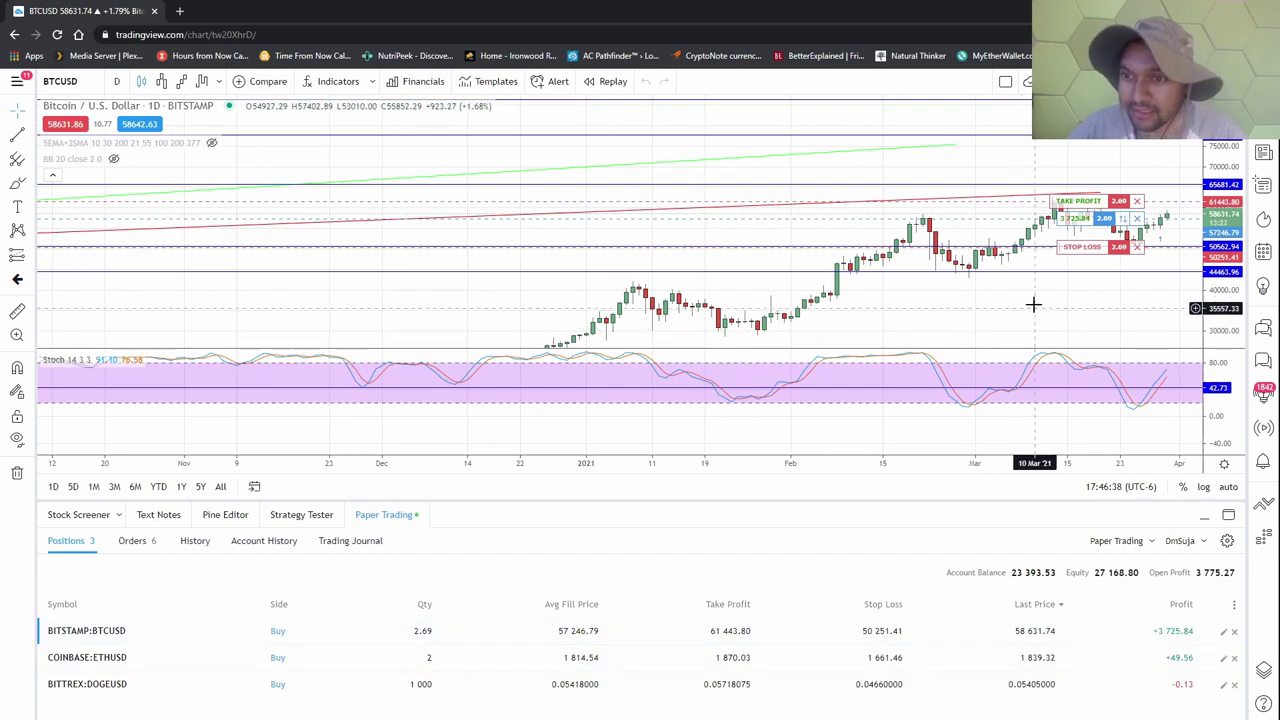
pyautogui.moveTo(1034, 303); pyautogui.dragTo(651, 326)
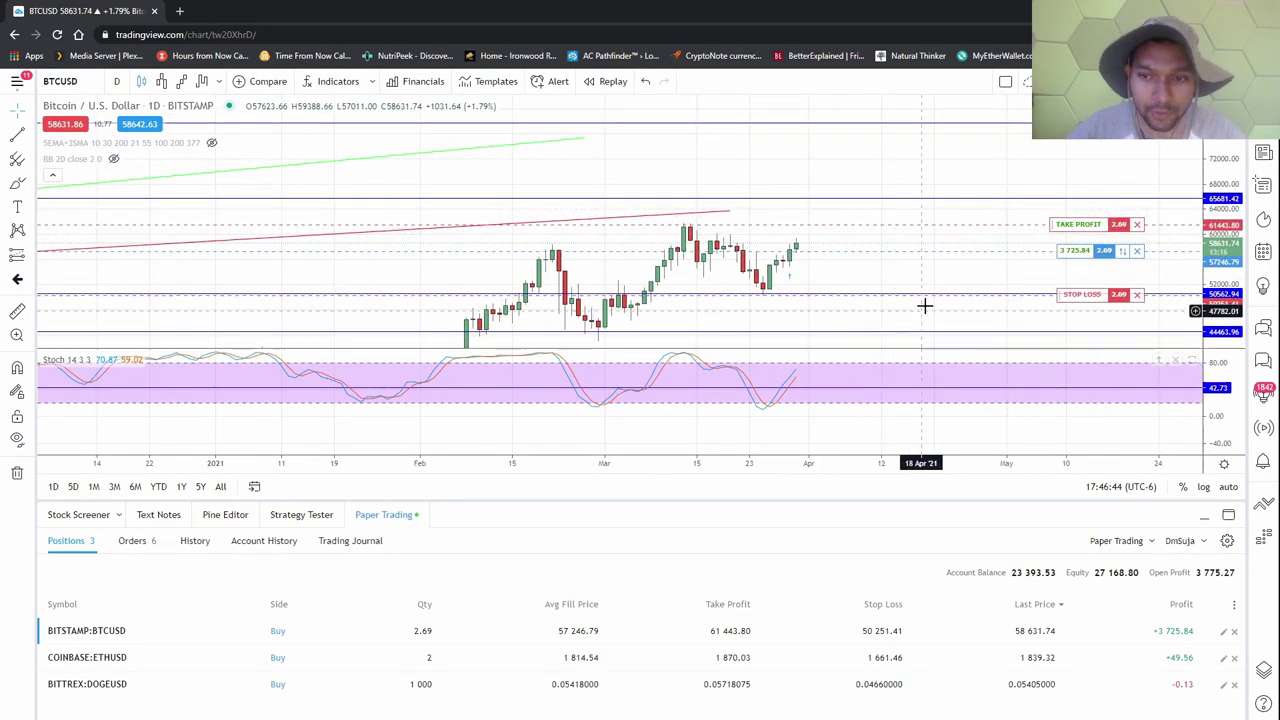
pyautogui.moveTo(923, 303); pyautogui.dragTo(973, 255)
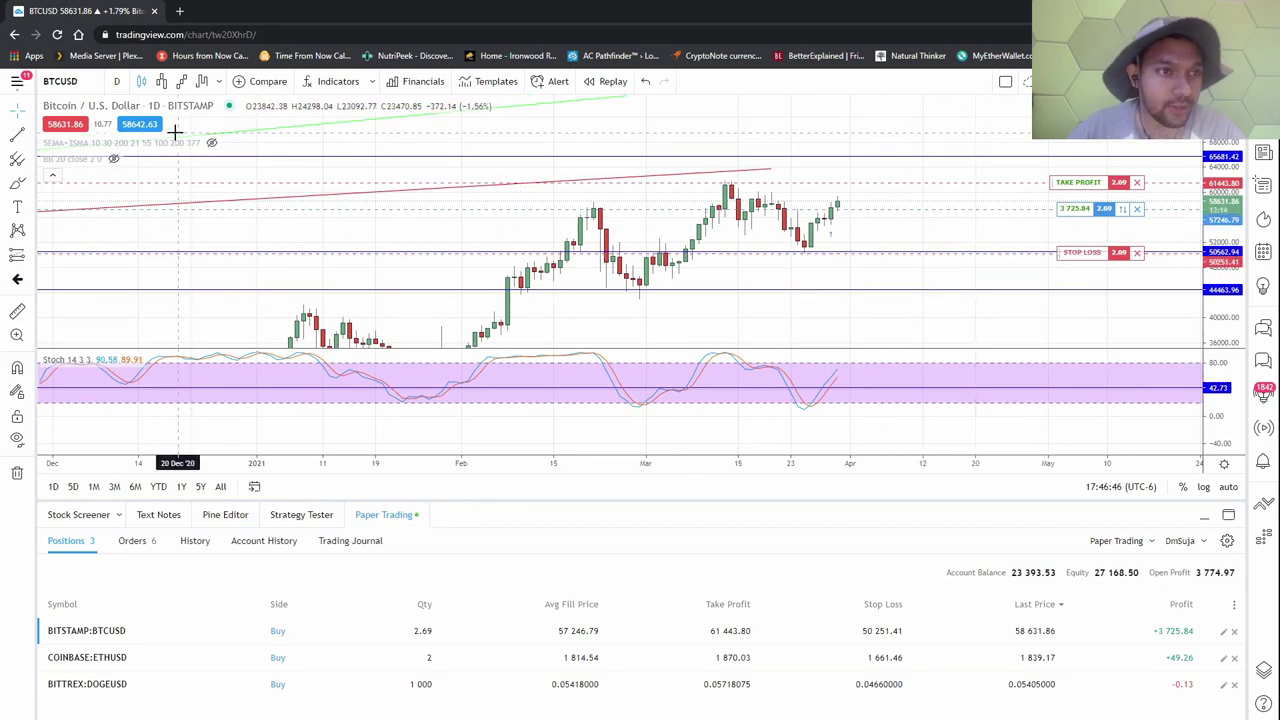
# Step: Show the Bitcoin chart as Line Break and after that as Renko, with the newest bricks in view
pyautogui.click(160, 82)
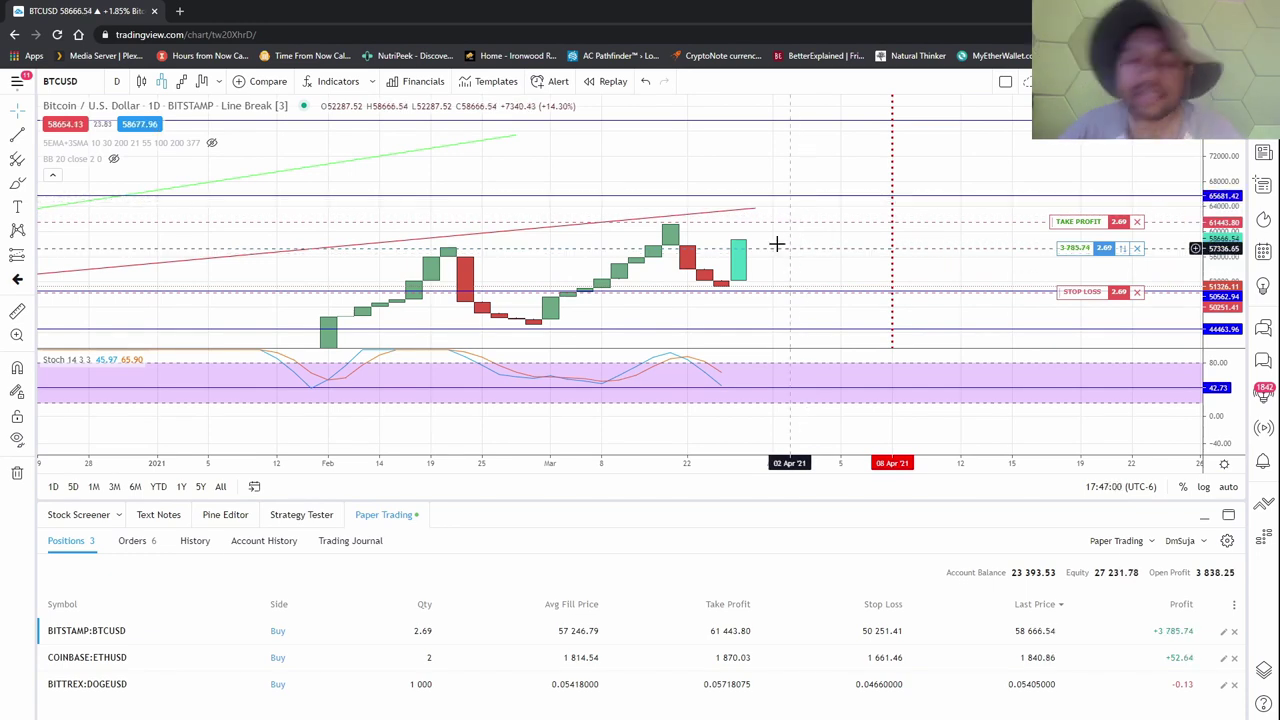
pyautogui.click(181, 81)
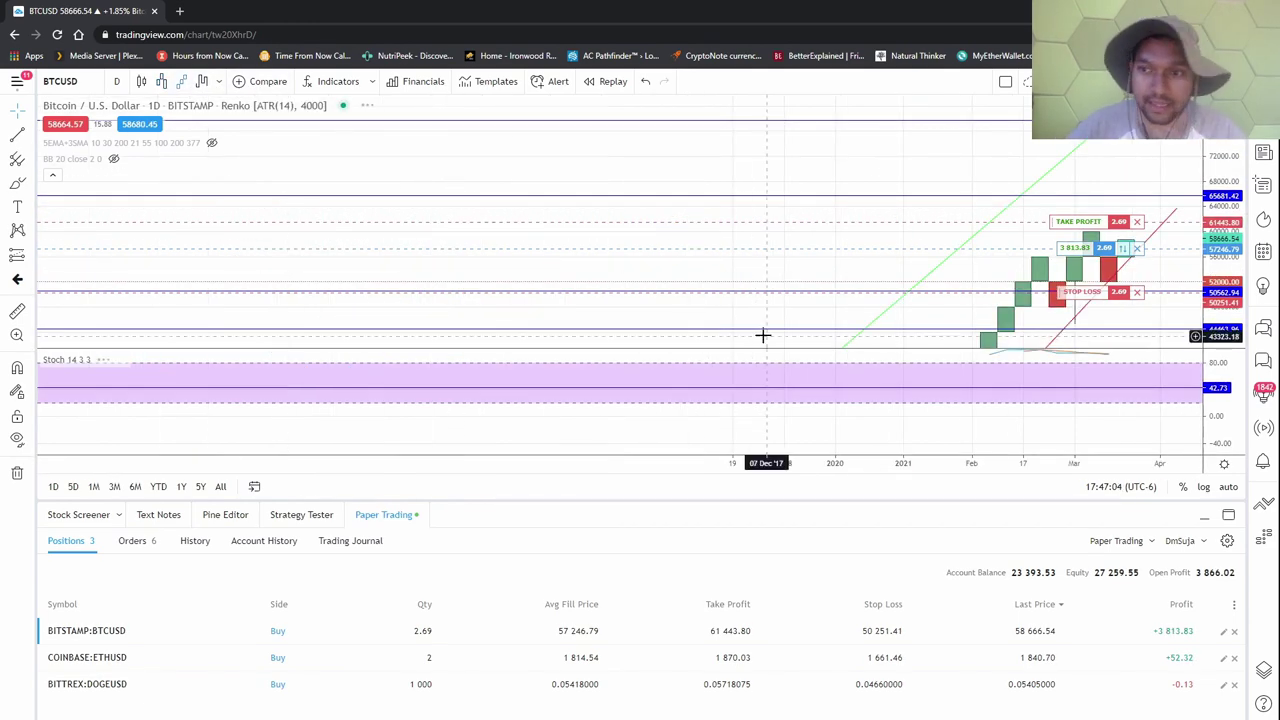
pyautogui.scroll(2, 763, 334)
pyautogui.moveTo(1146, 220); pyautogui.dragTo(894, 177)
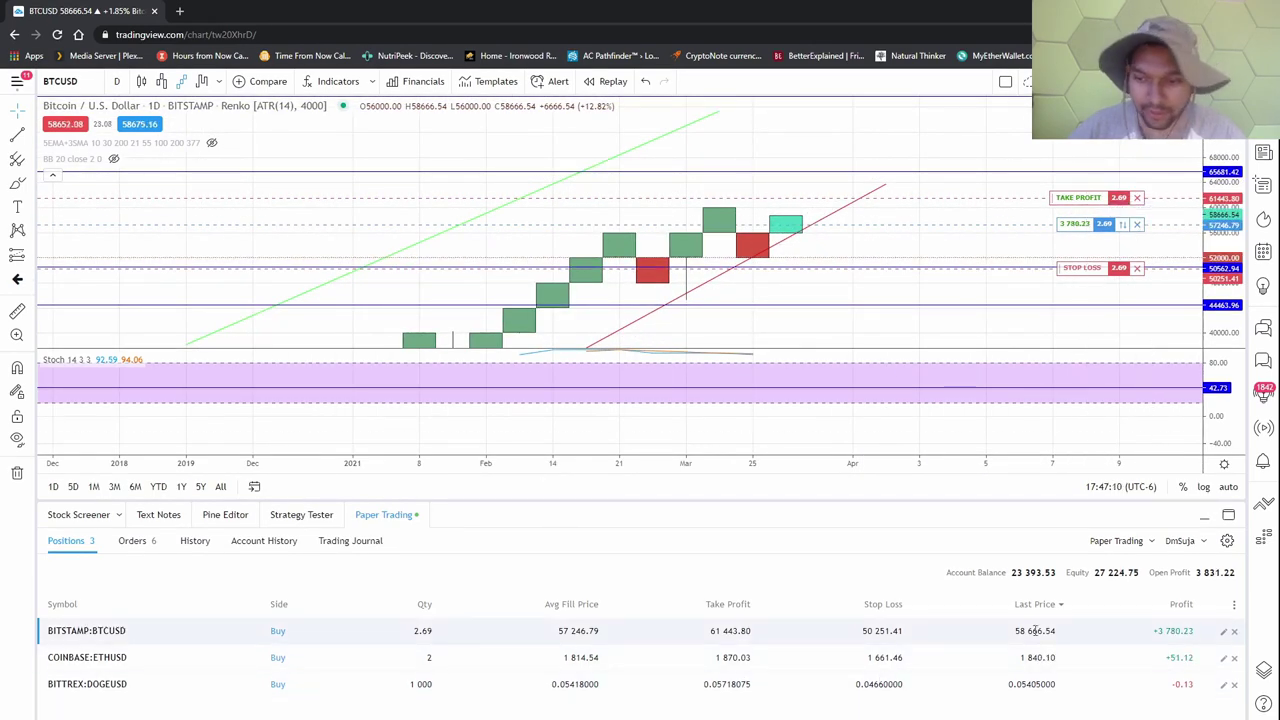
# Step: Fully close the BITSTAMP:BTCUSD and COINBASE:ETHUSD paper trading positions
pyautogui.click(1235, 632)
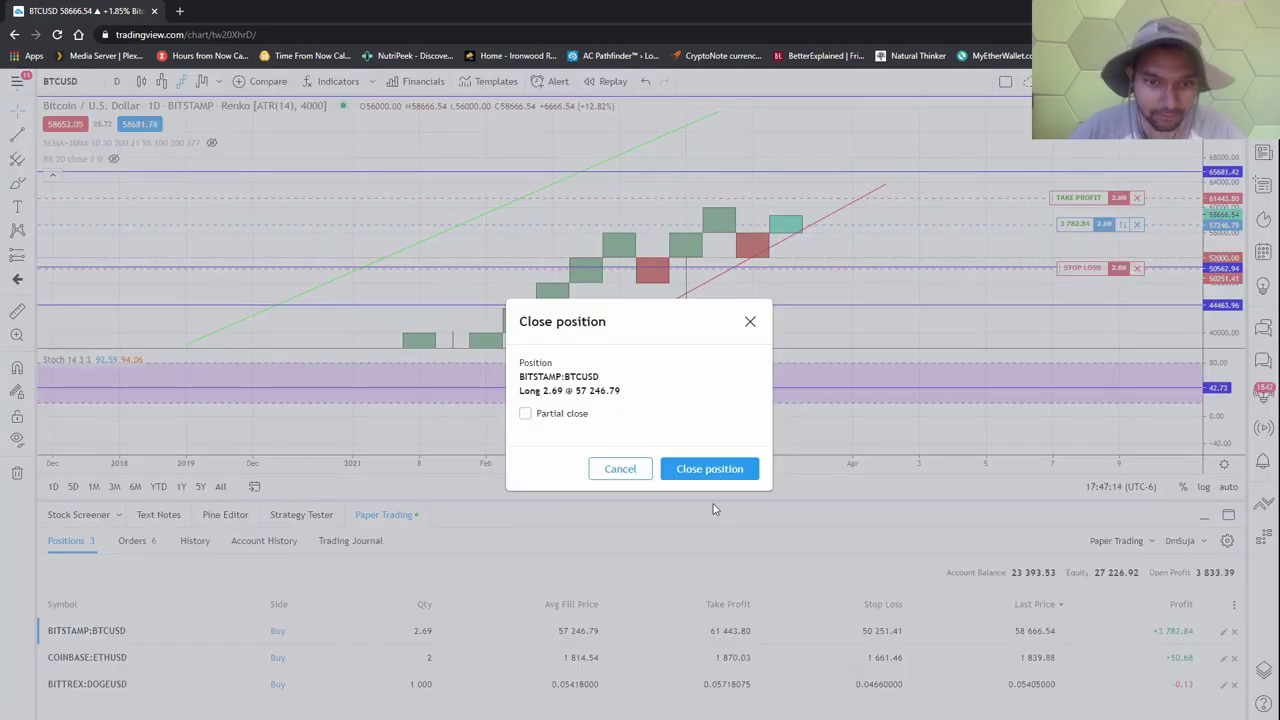
pyautogui.click(712, 470)
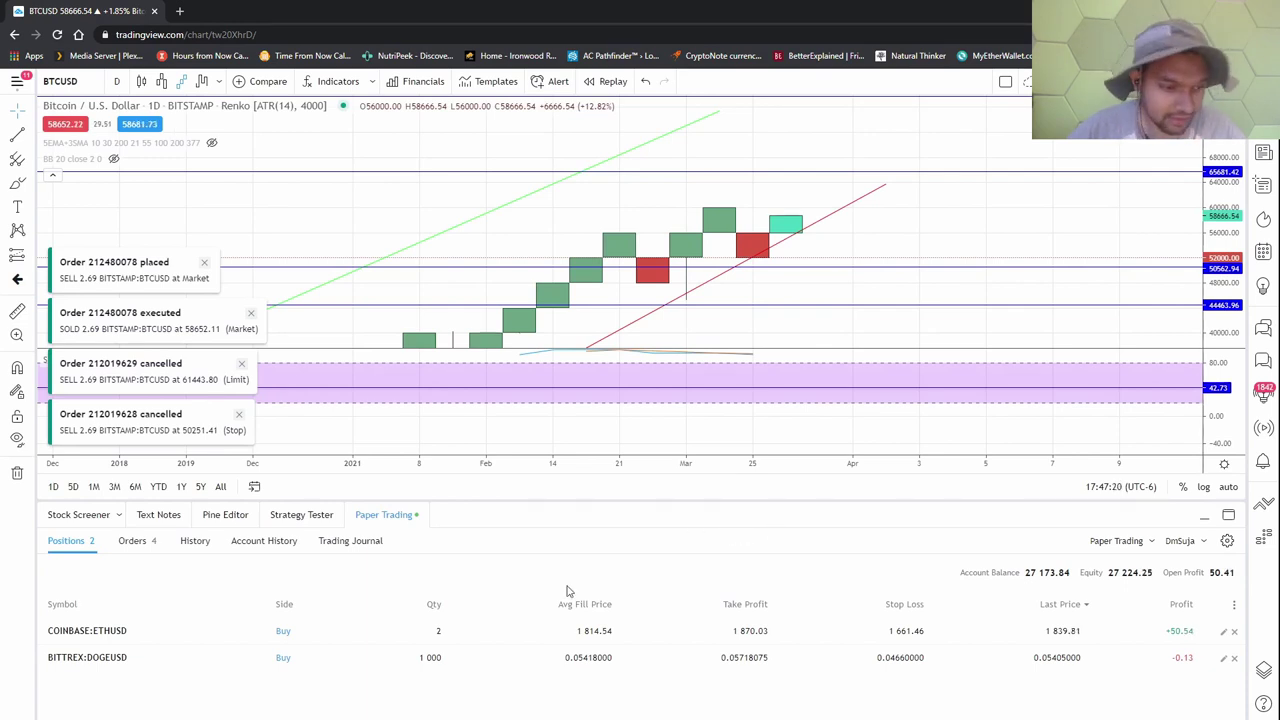
pyautogui.click(1234, 633)
pyautogui.click(689, 472)
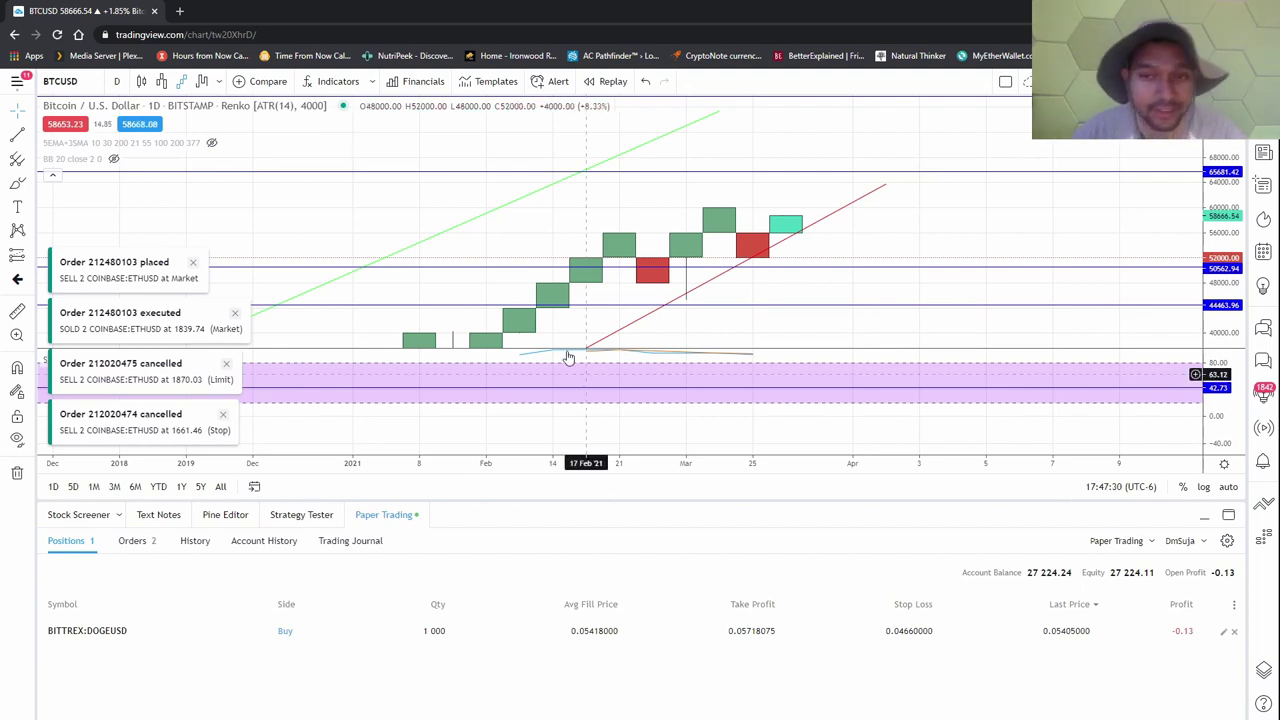
# Step: Dismiss the order notifications covering the Bitcoin chart
pyautogui.click(224, 415)
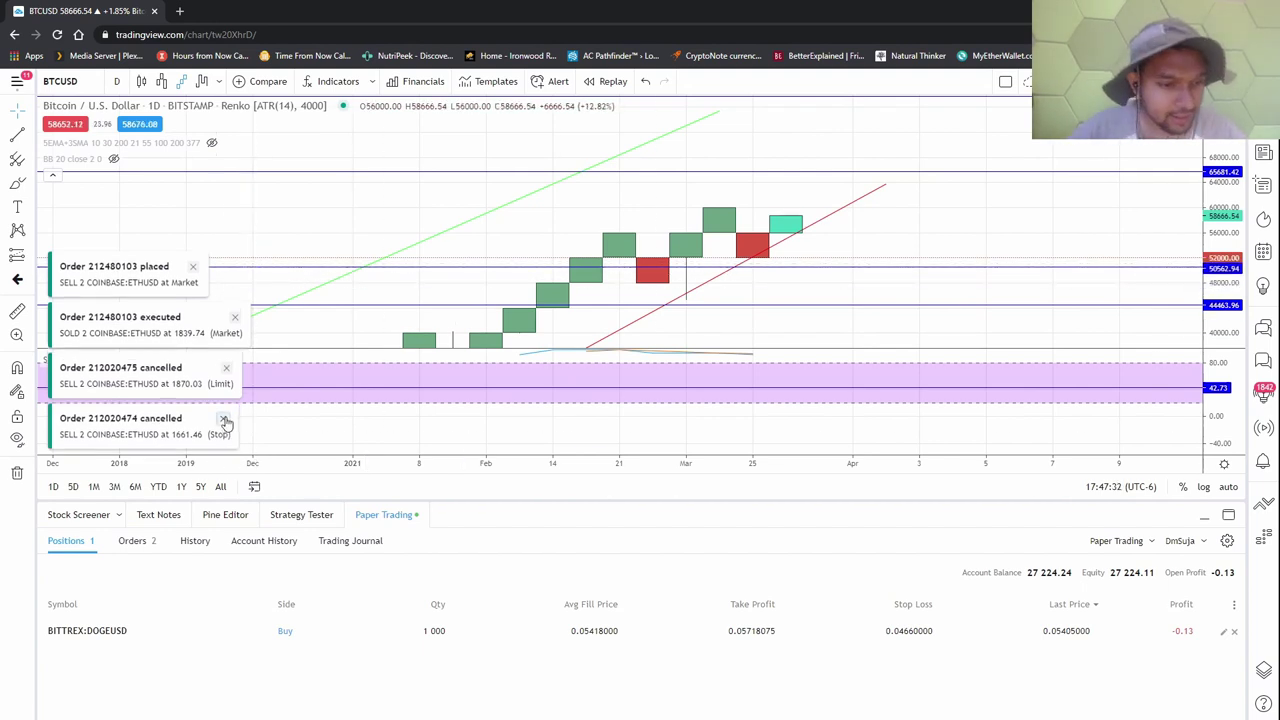
pyautogui.click(228, 416)
pyautogui.click(238, 416)
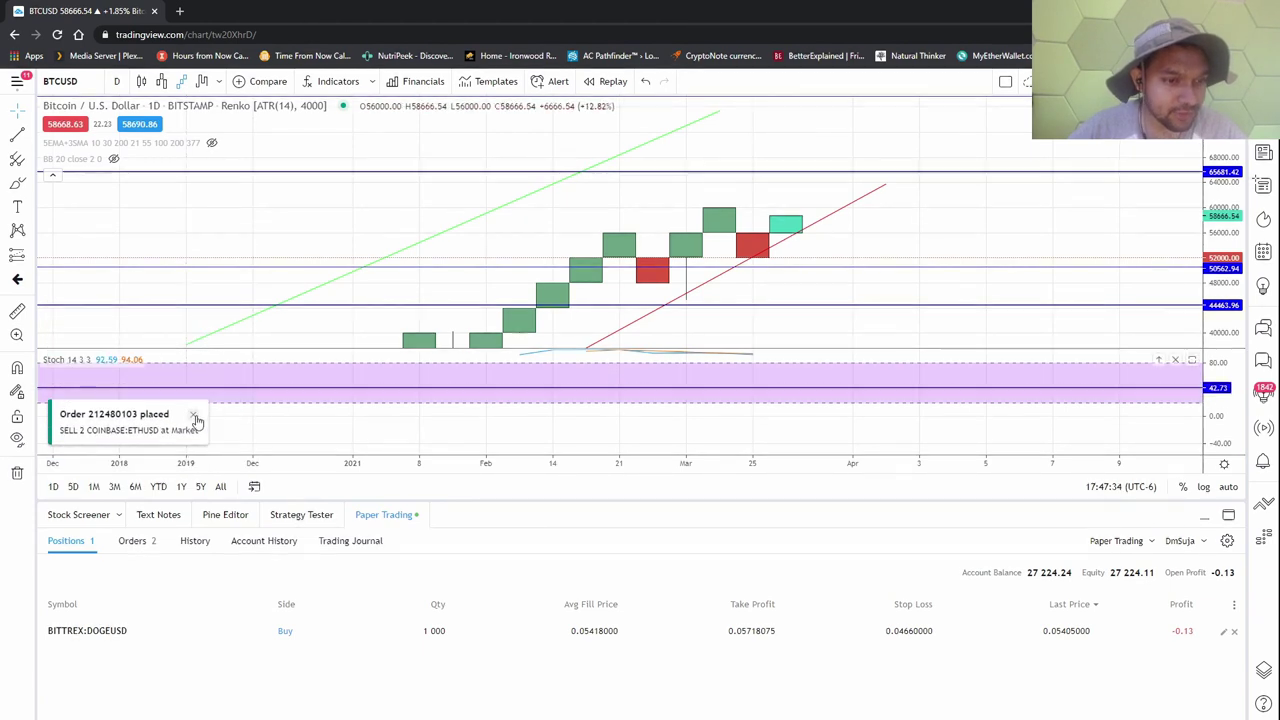
pyautogui.click(194, 418)
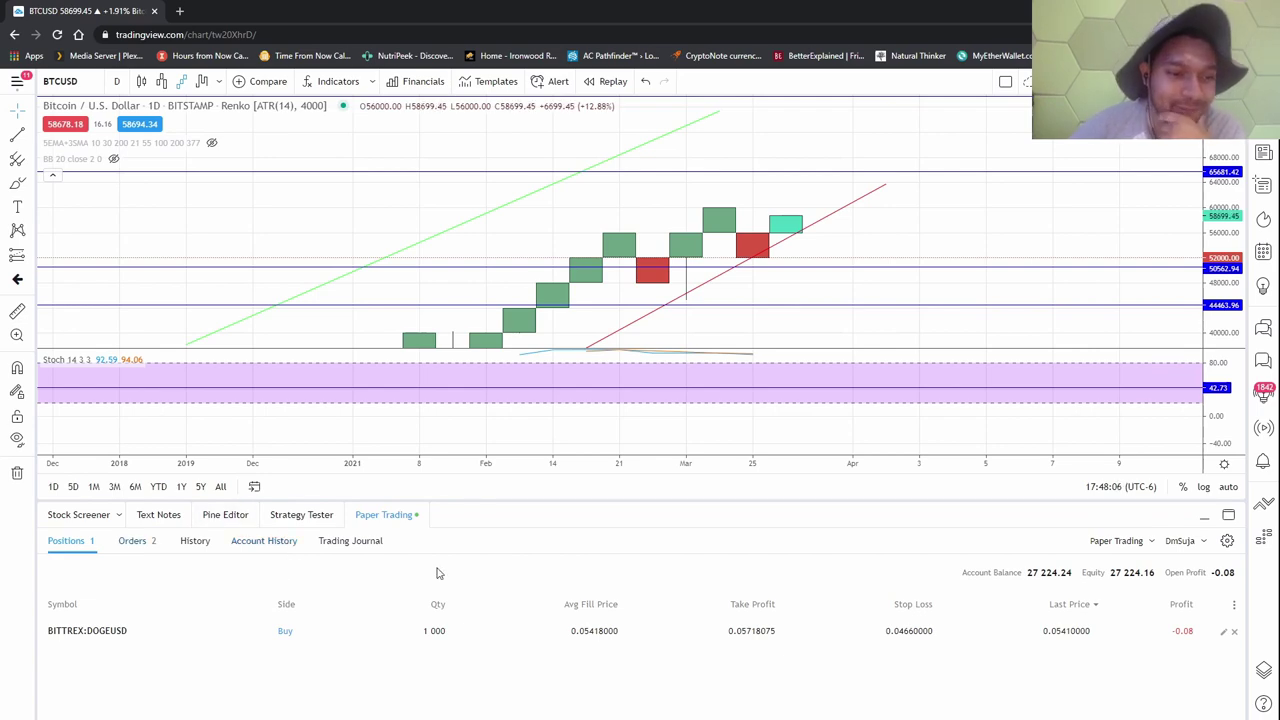
# Step: Review the Bitcoin Renko bricks against the trend lines, and switch the chart to Kagi to compare its price history
pyautogui.hscroll(5, 955, 245)
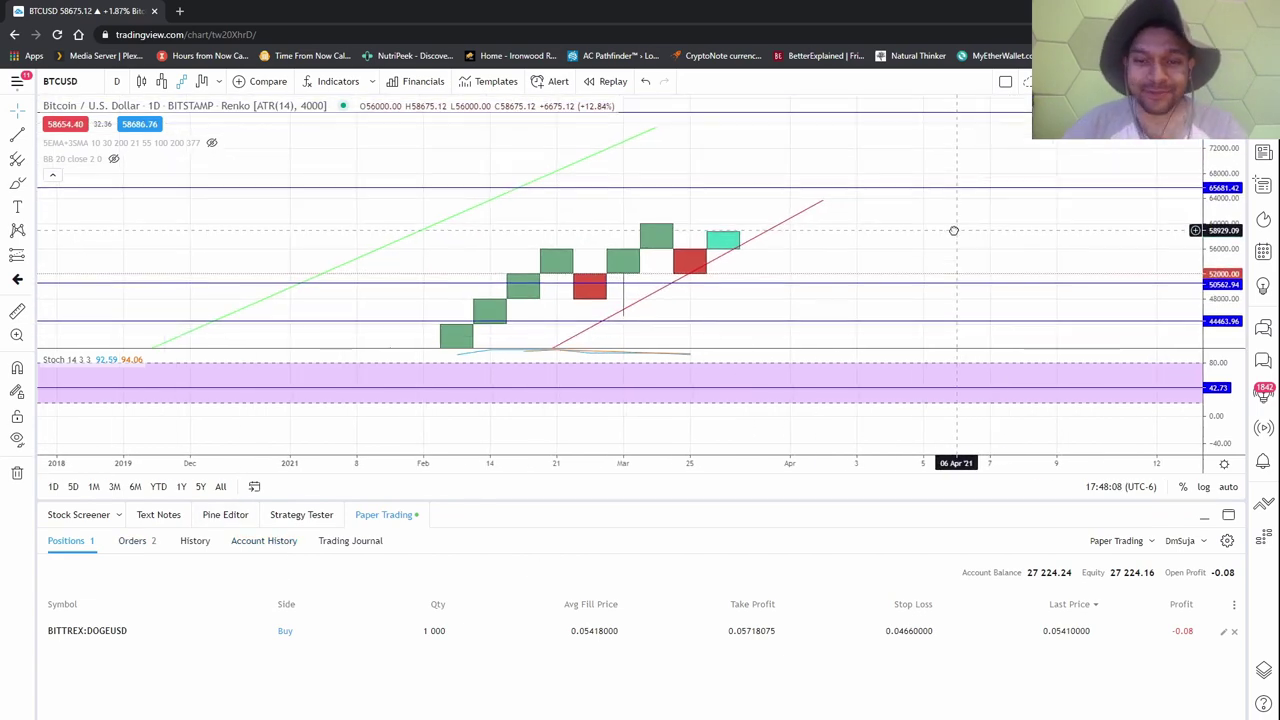
pyautogui.hscroll(-3, 880, 200)
pyautogui.hscroll(5, 731, 206)
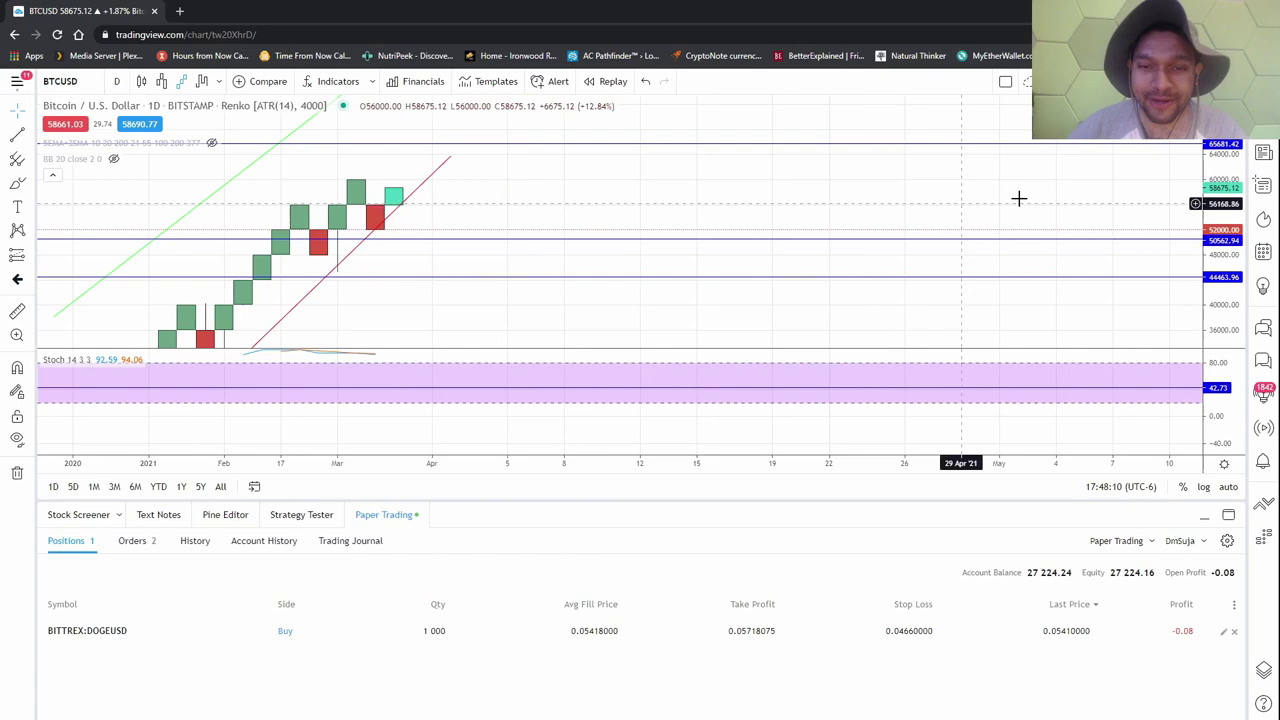
pyautogui.moveTo(703, 297); pyautogui.dragTo(914, 312)
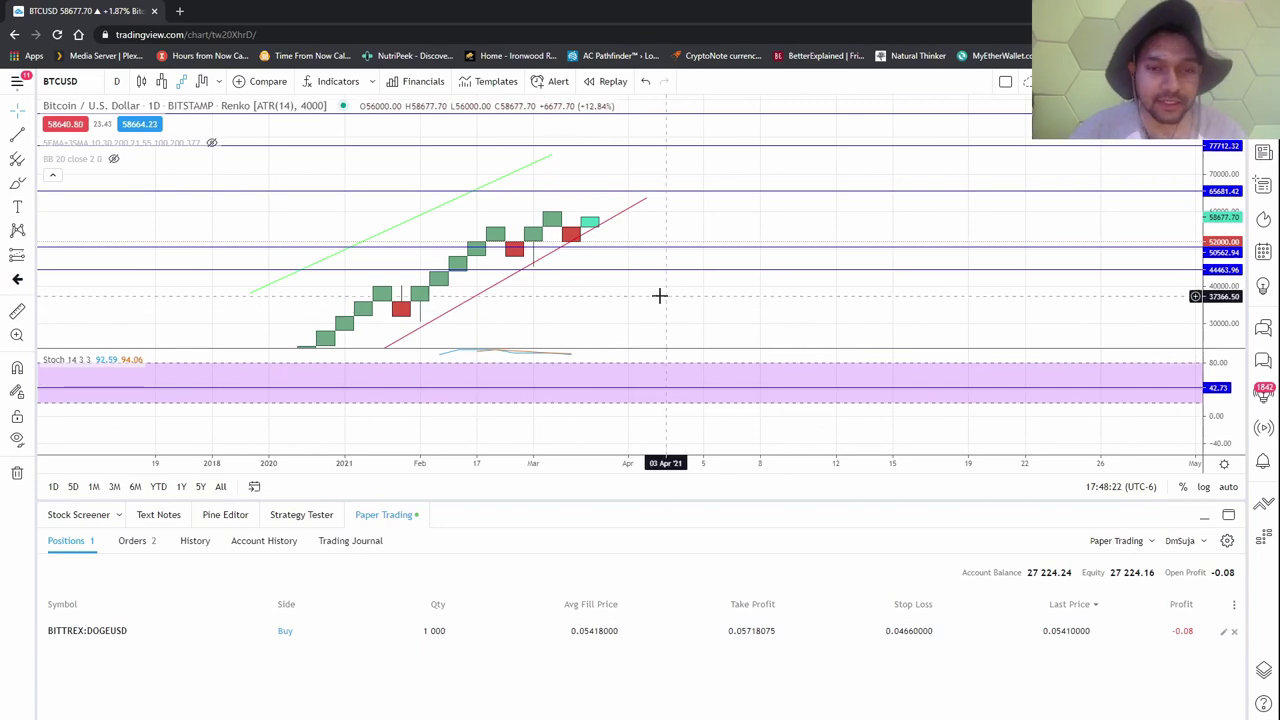
pyautogui.moveTo(660, 294); pyautogui.dragTo(786, 286)
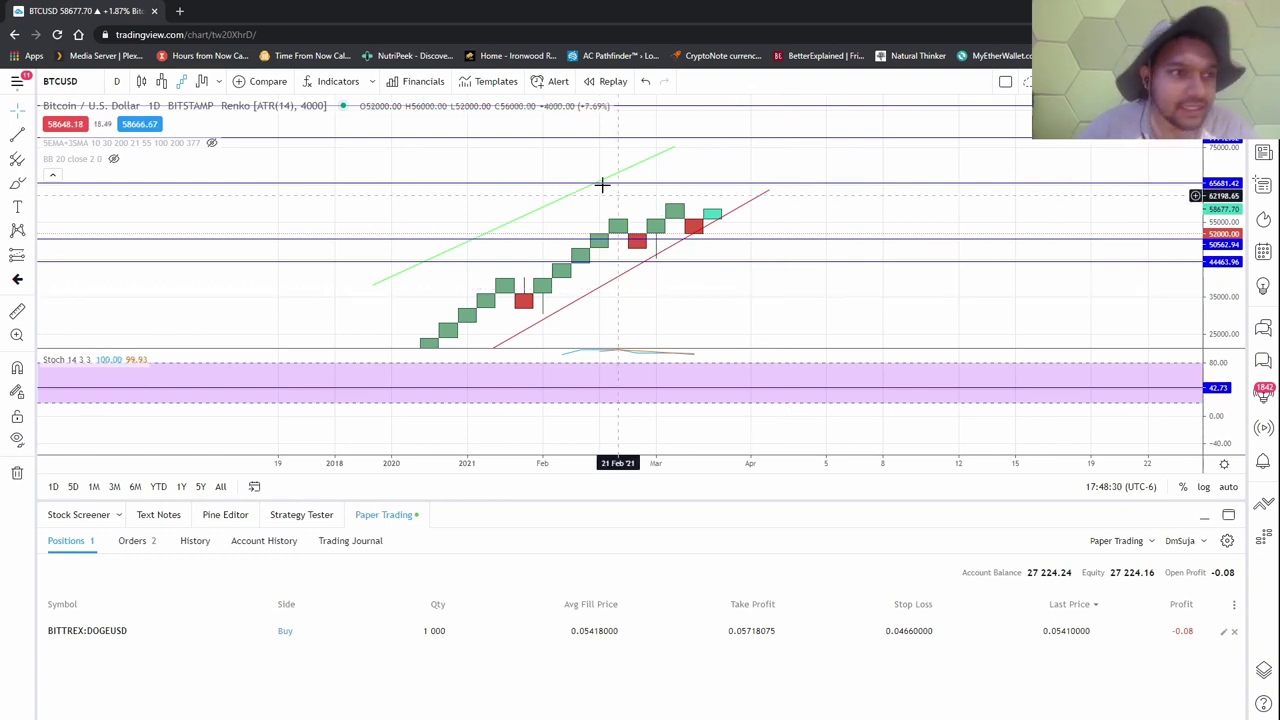
pyautogui.click(181, 81)
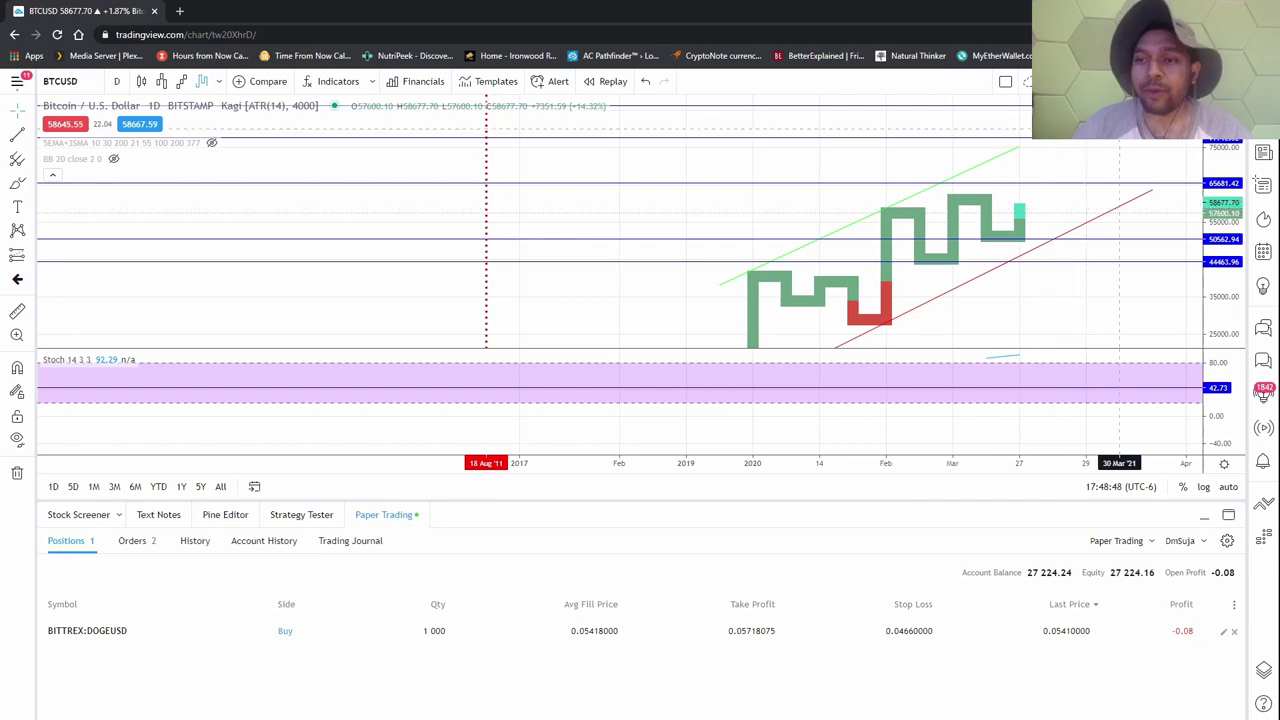
pyautogui.moveTo(1135, 280); pyautogui.dragTo(1020, 232)
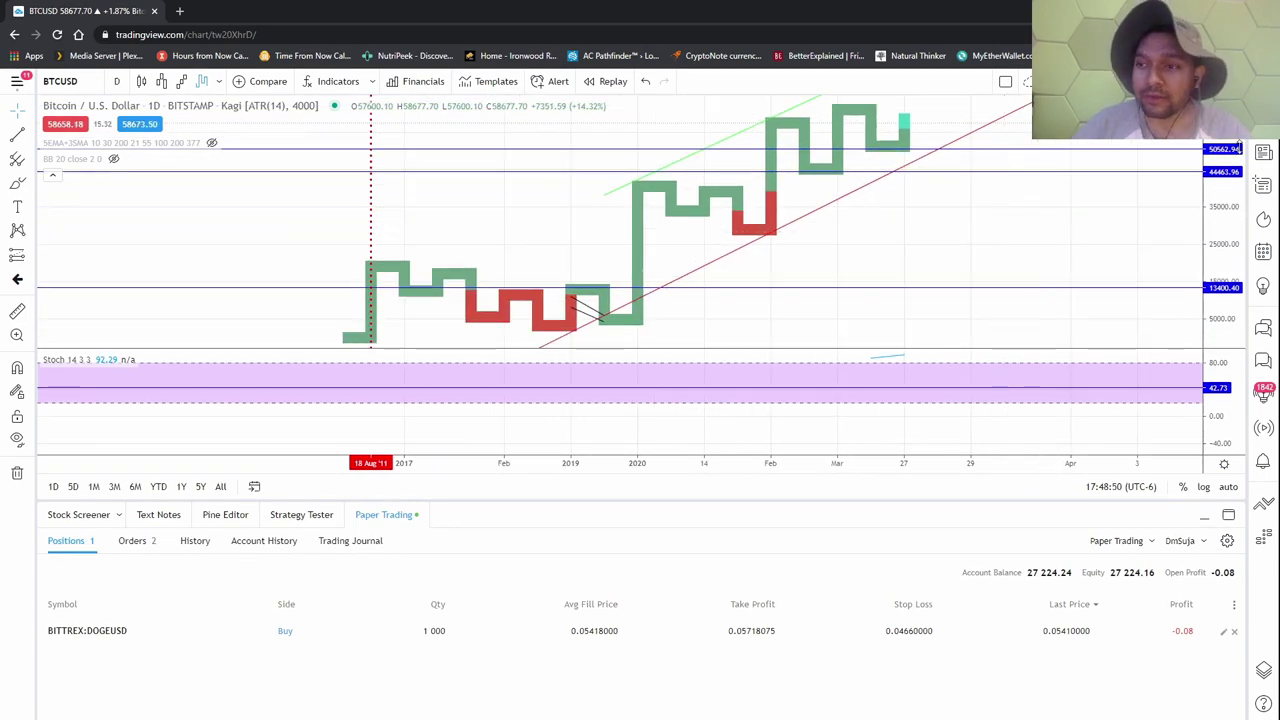
pyautogui.scroll(-4, 950, 270)
pyautogui.scroll(3, 891, 313)
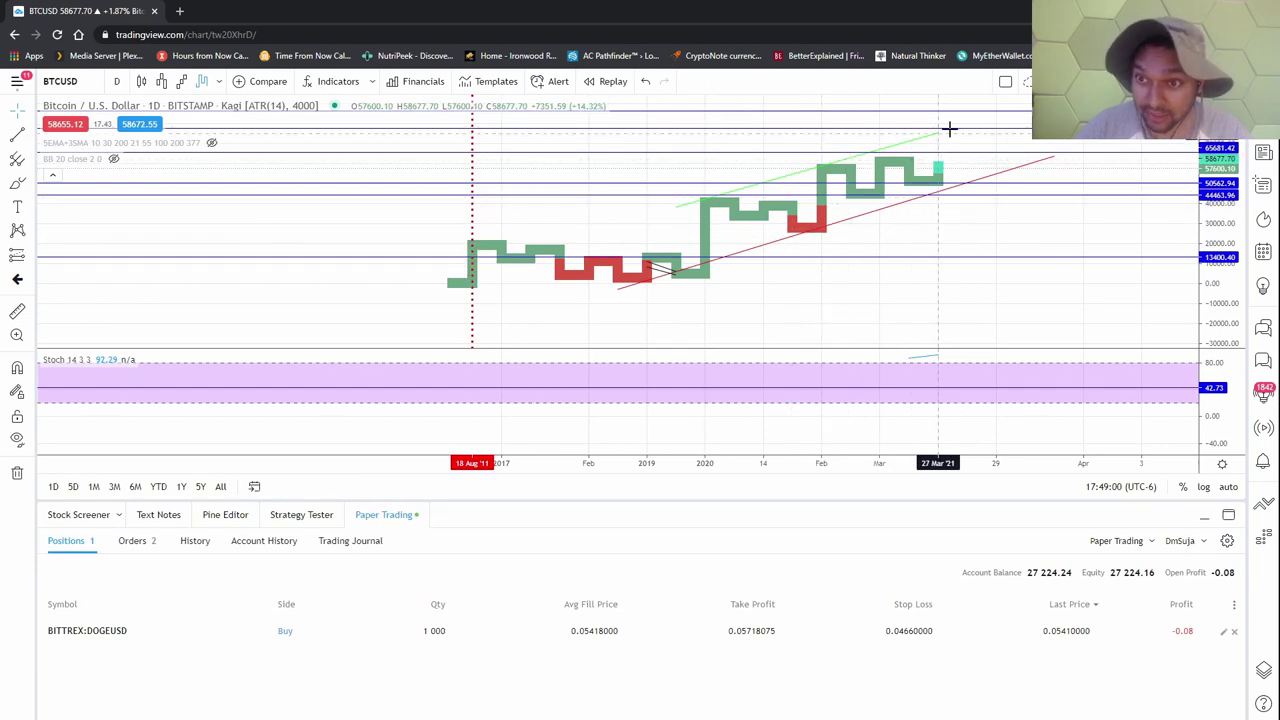
pyautogui.moveTo(1069, 289); pyautogui.dragTo(918, 352)
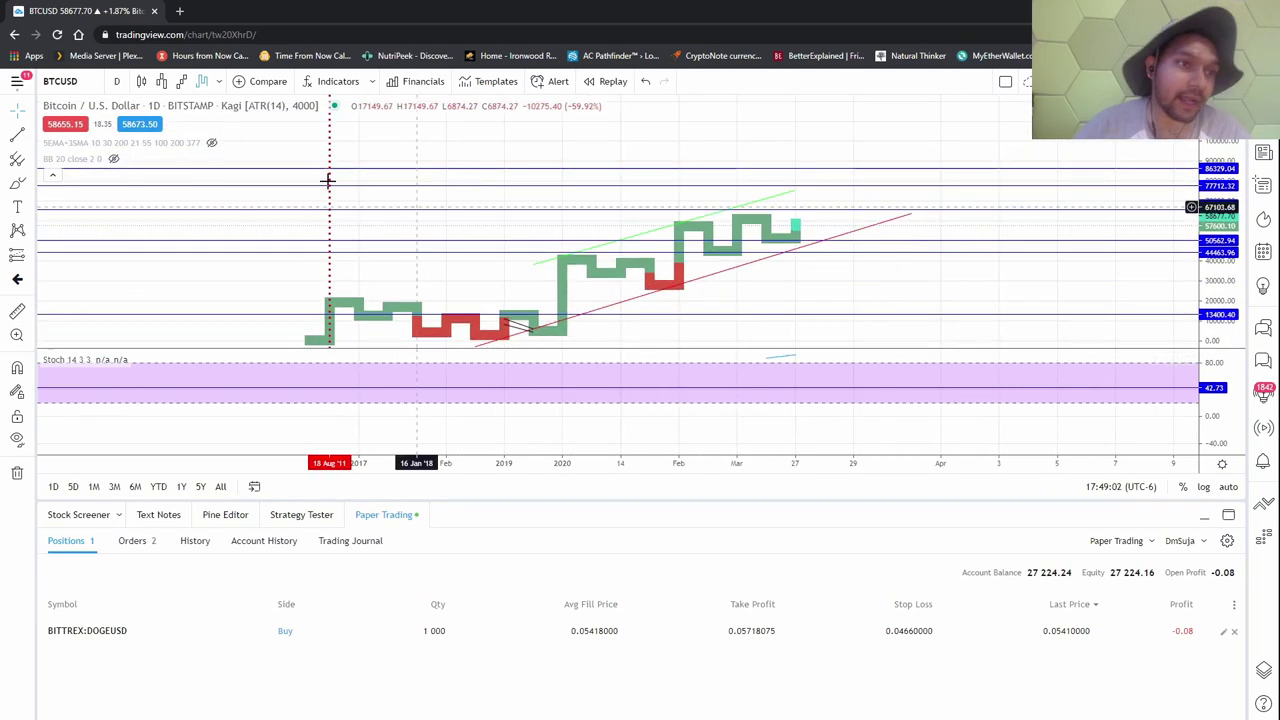
# Step: Load the Ethereum / U.S. Dollar chart layout and show its recent daily candles with moving averages
pyautogui.click(17, 82)
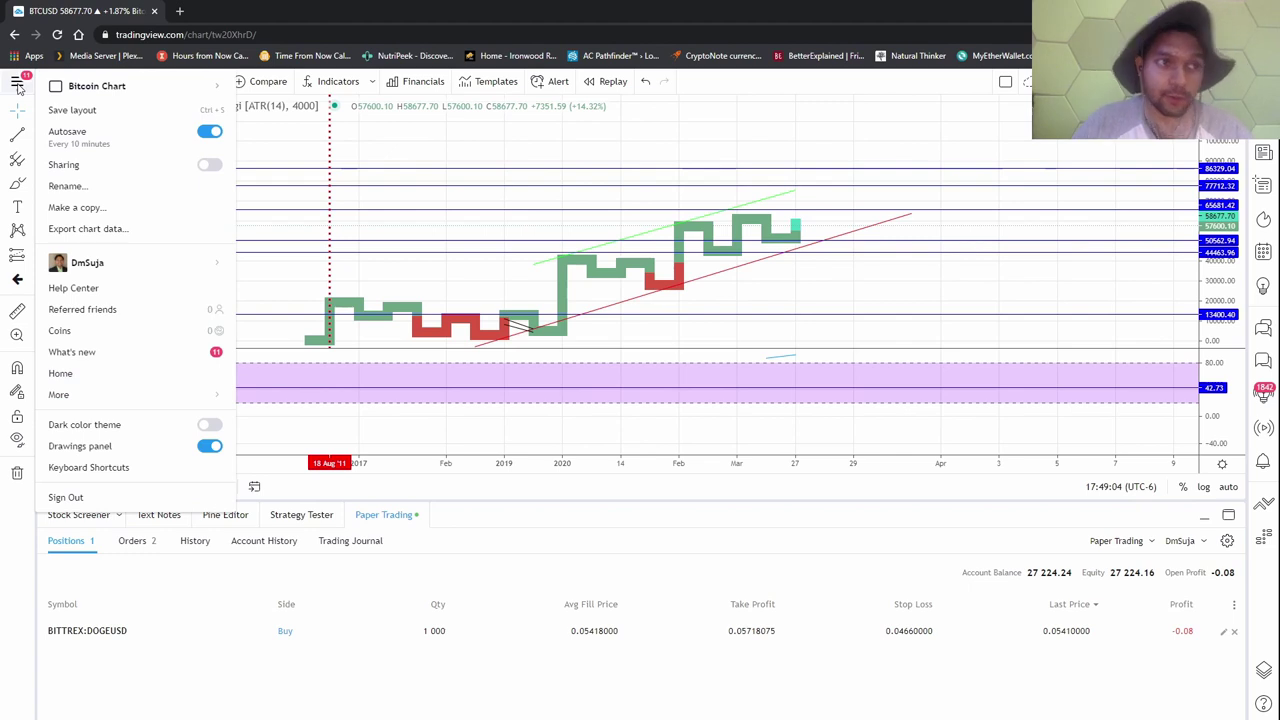
pyautogui.moveTo(190, 90)
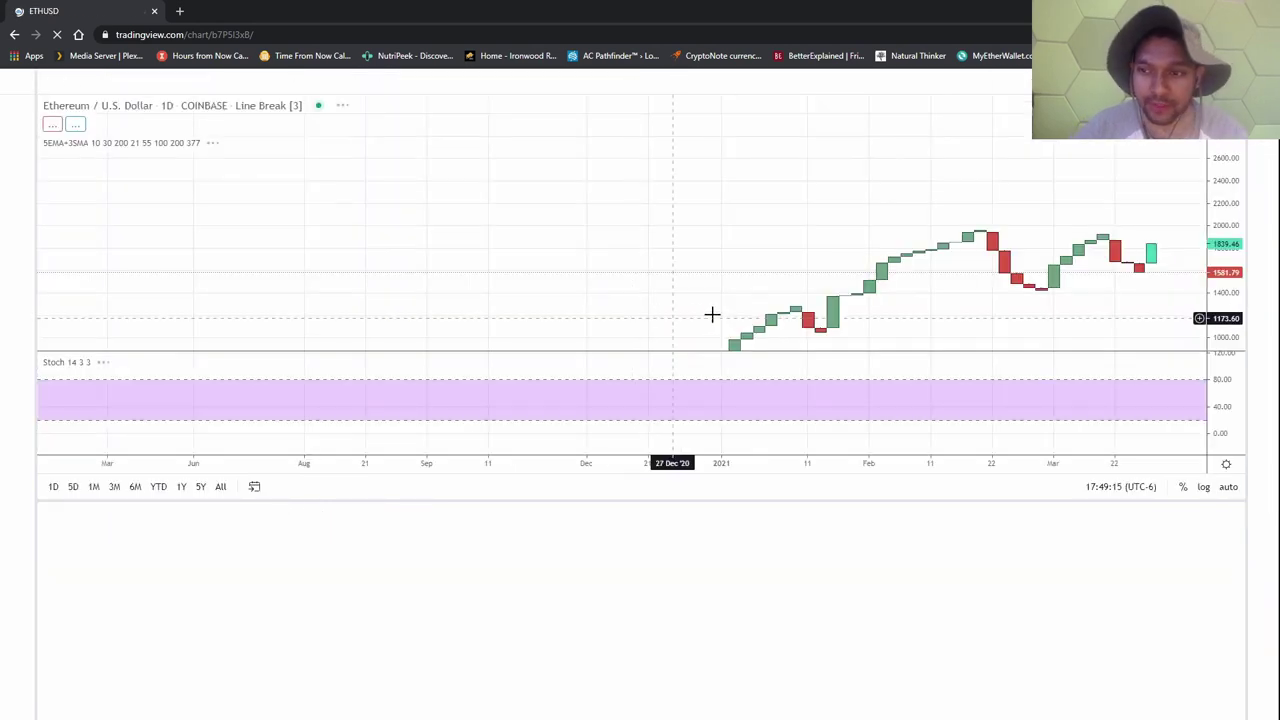
pyautogui.moveTo(655, 237); pyautogui.dragTo(397, 209)
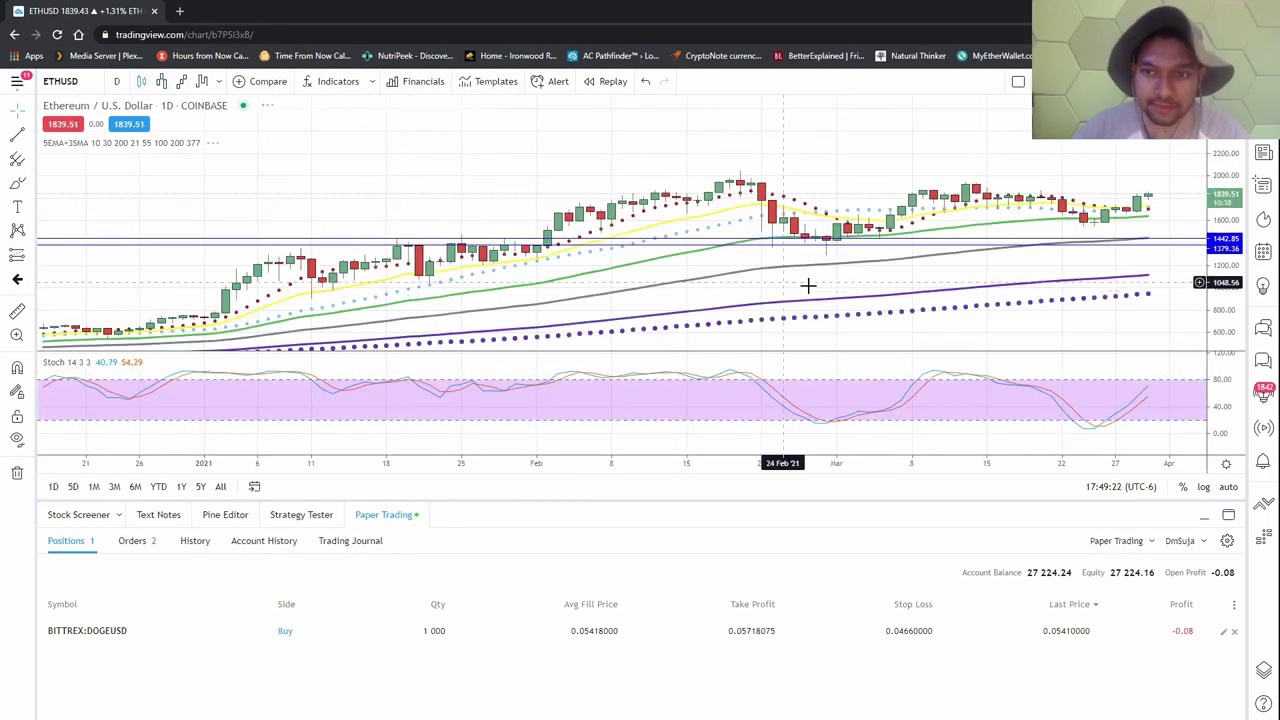
pyautogui.hscroll(5, 846, 294)
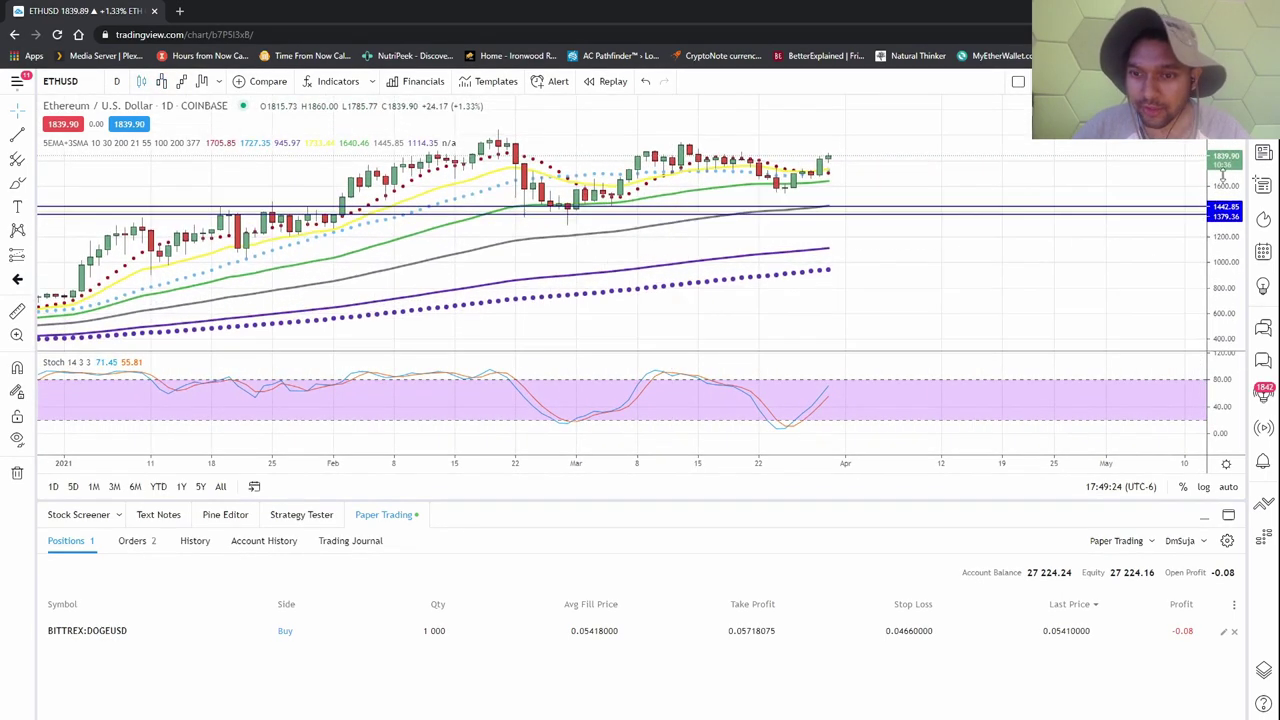
pyautogui.moveTo(1222, 175); pyautogui.dragTo(1222, 140)
pyautogui.scroll(-4, 856, 147)
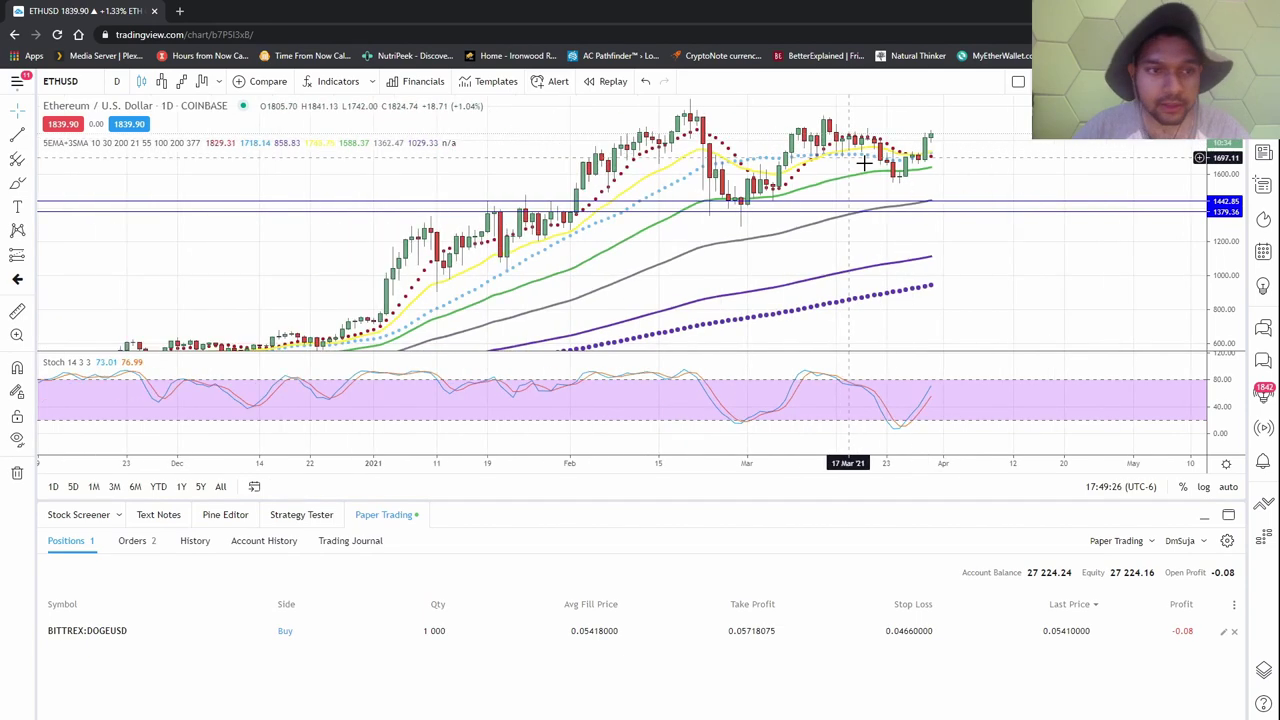
# Step: Show the Ethereum chart as Line Break and after that as Renko, with the newest bricks in view
pyautogui.click(161, 81)
pyautogui.moveTo(1113, 277); pyautogui.dragTo(714, 320)
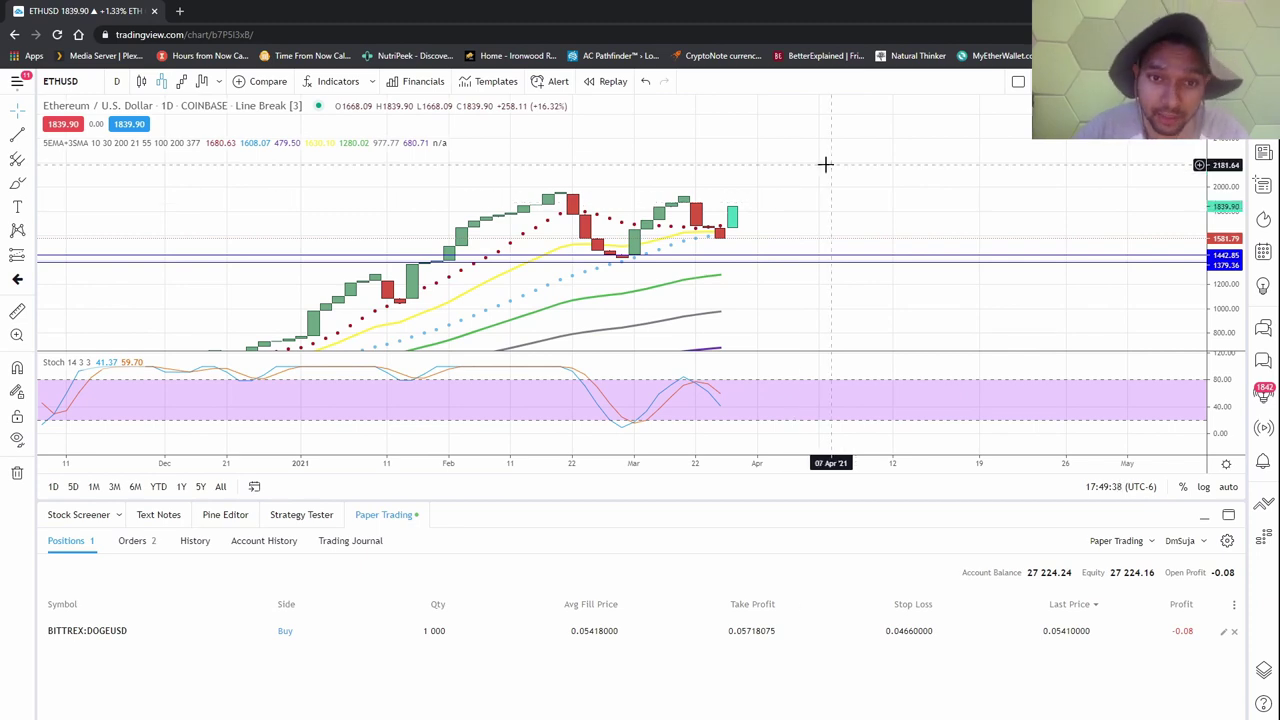
pyautogui.click(180, 81)
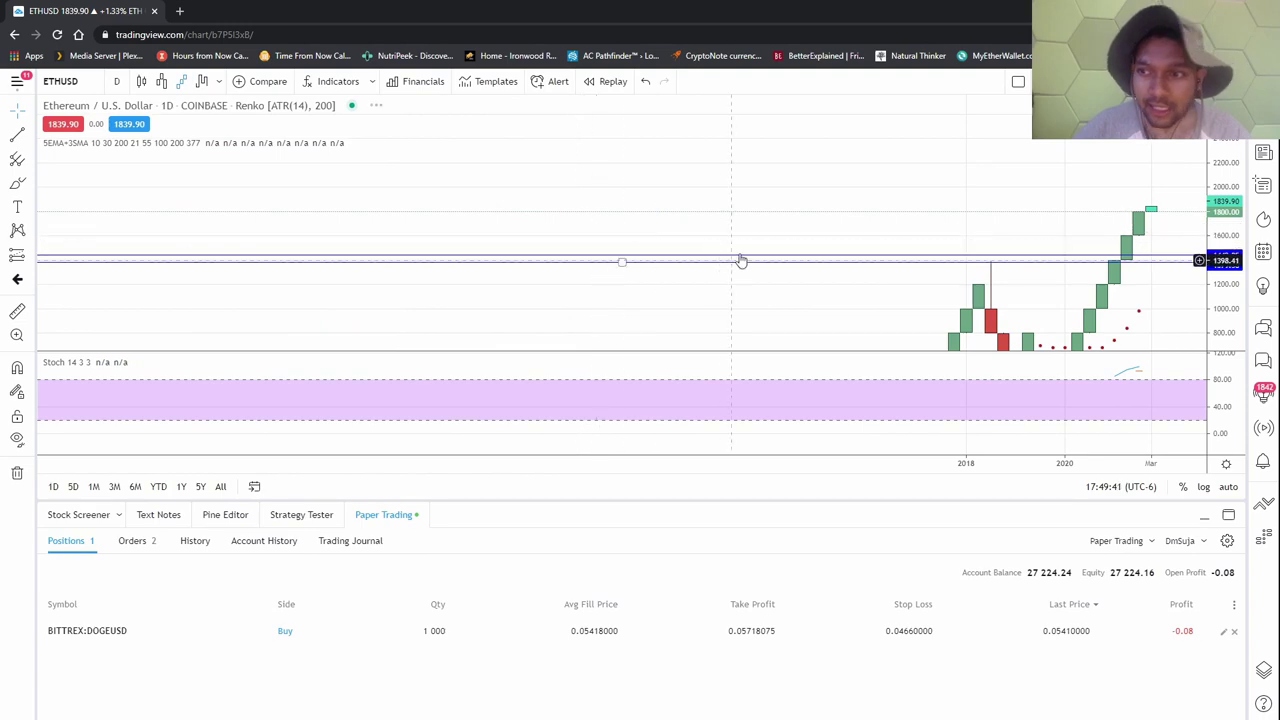
pyautogui.moveTo(874, 226); pyautogui.dragTo(437, 214)
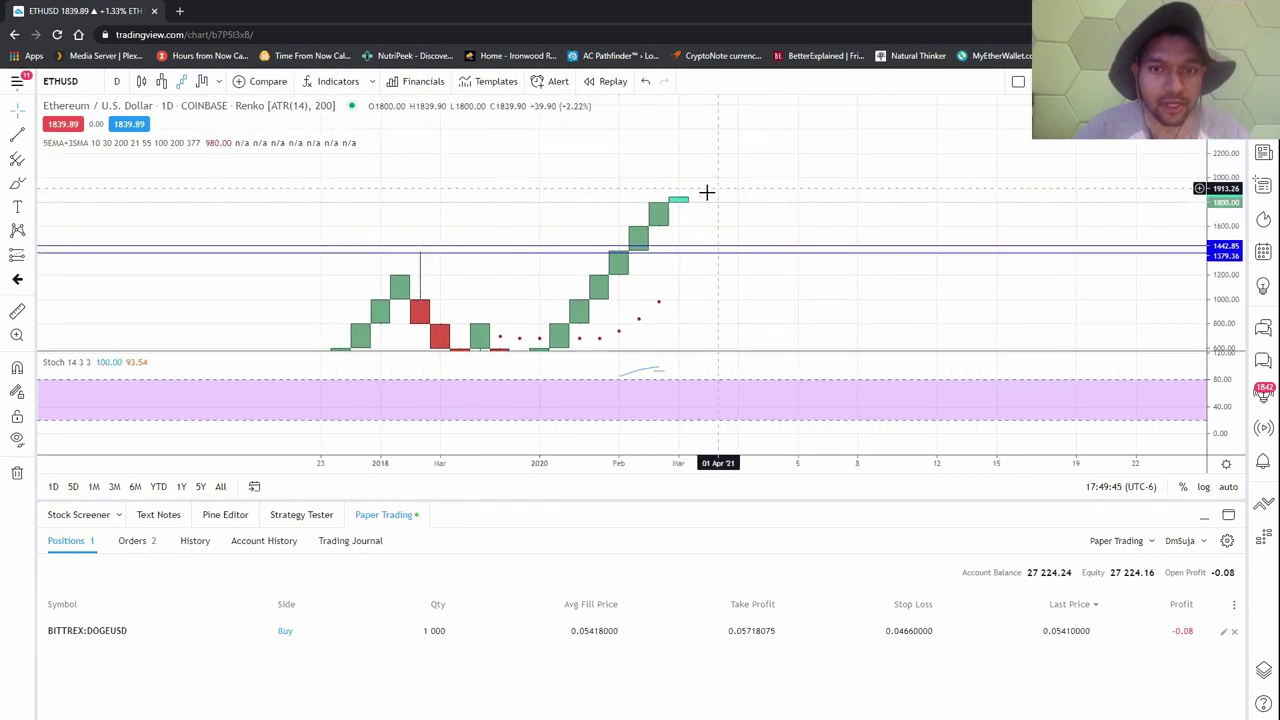
# Step: Switch the Ethereum chart to Kagi and examine its price history from 2017 to the latest line
pyautogui.click(201, 81)
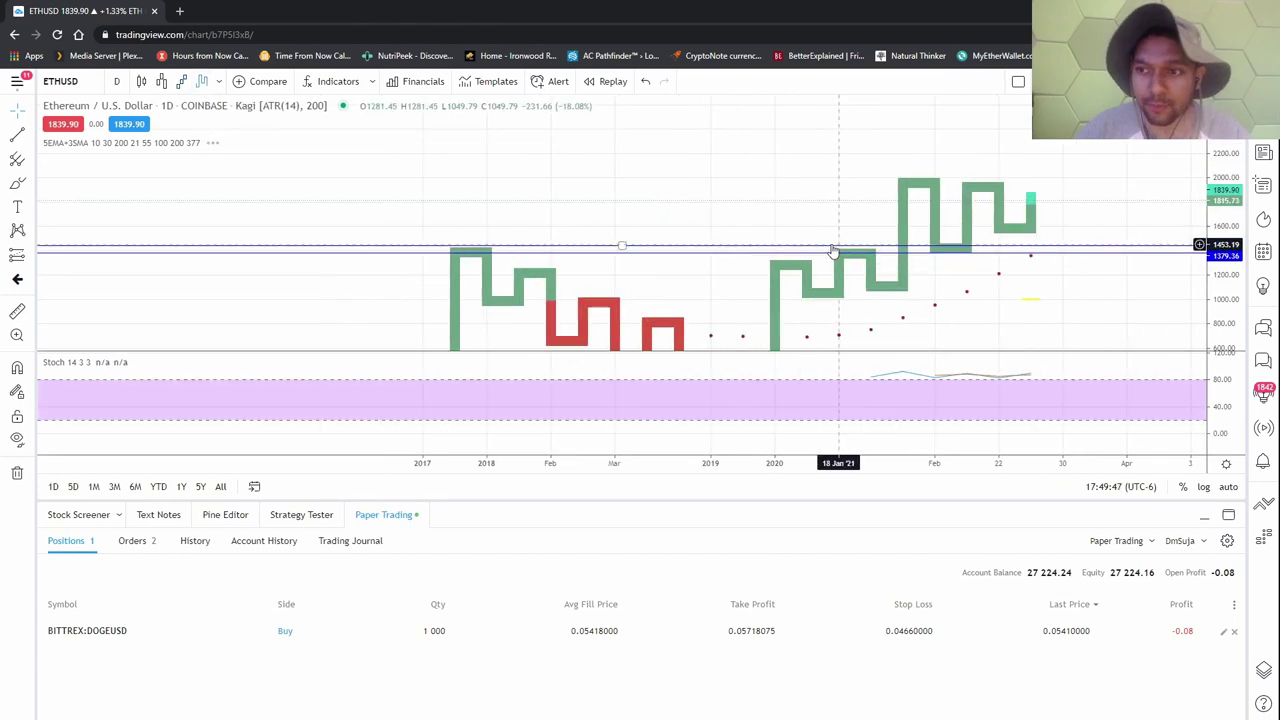
pyautogui.moveTo(837, 251); pyautogui.dragTo(703, 306)
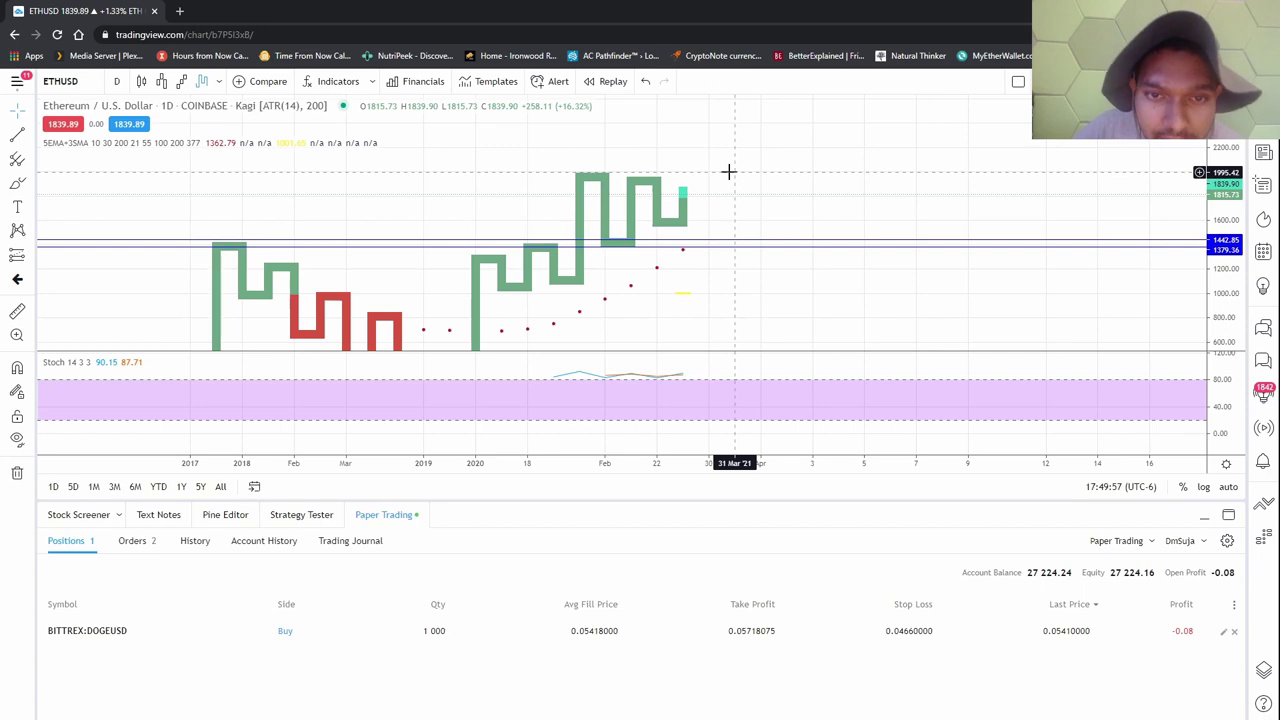
pyautogui.moveTo(751, 266); pyautogui.dragTo(851, 270)
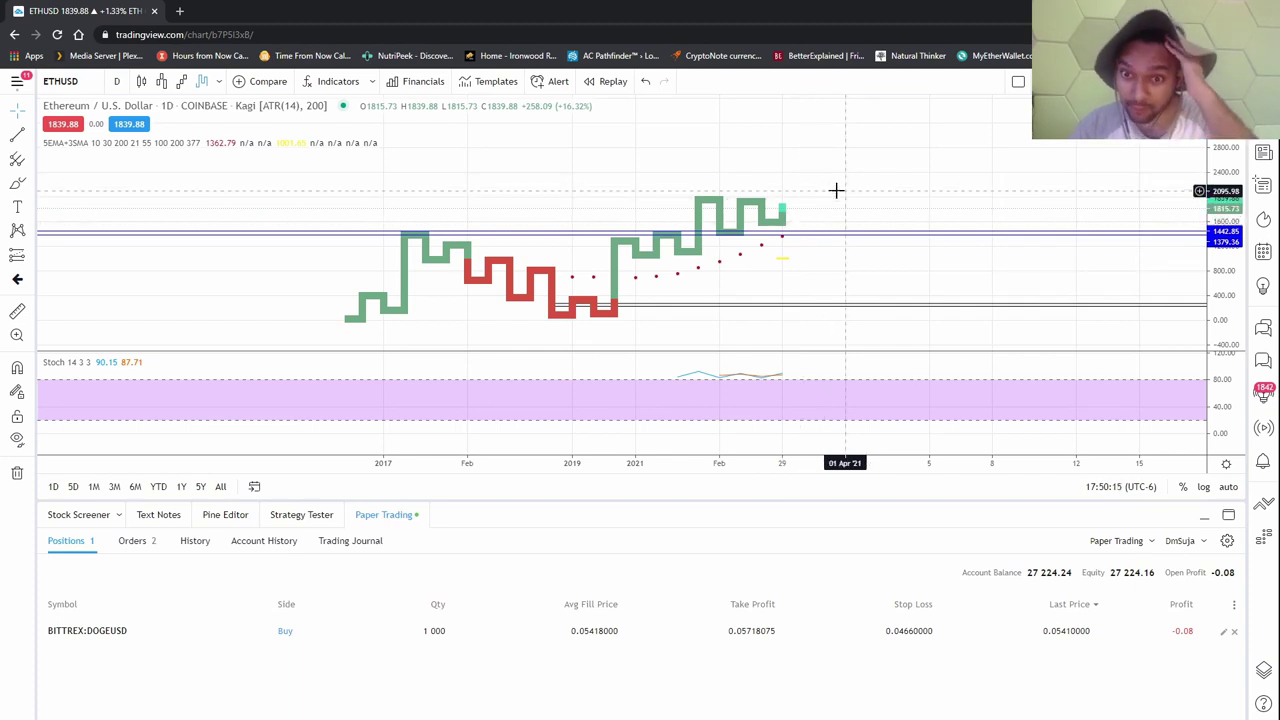
pyautogui.moveTo(897, 194); pyautogui.dragTo(799, 180)
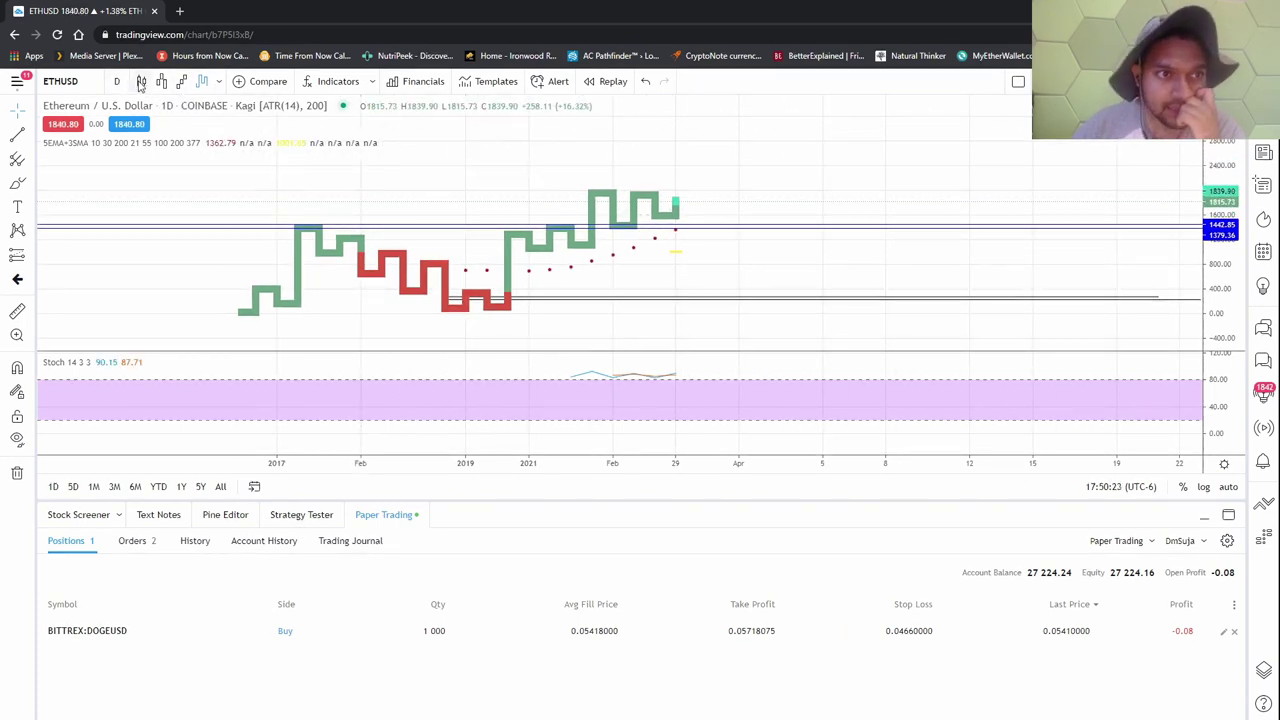
# Step: Return the Ethereum chart to daily candles and stretch its price scale around the most recent prices
pyautogui.click(141, 81)
pyautogui.scroll(-5, 893, 260)
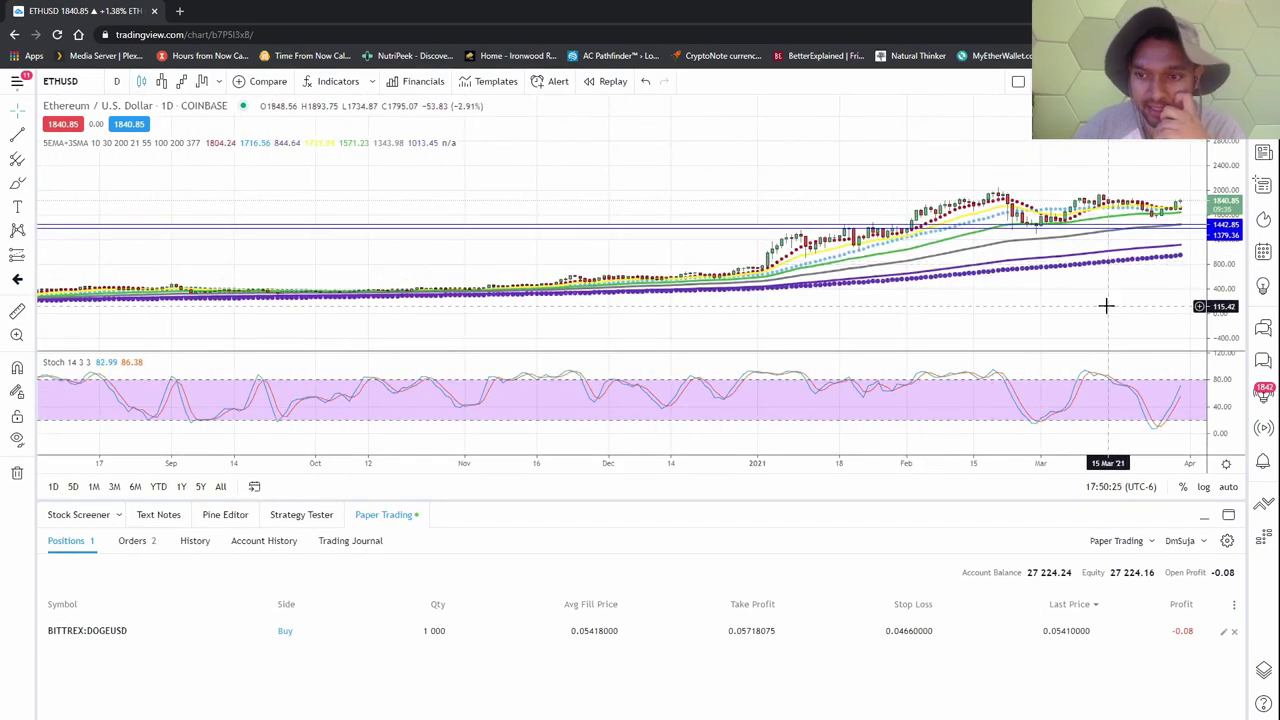
pyautogui.moveTo(1106, 305); pyautogui.dragTo(614, 317)
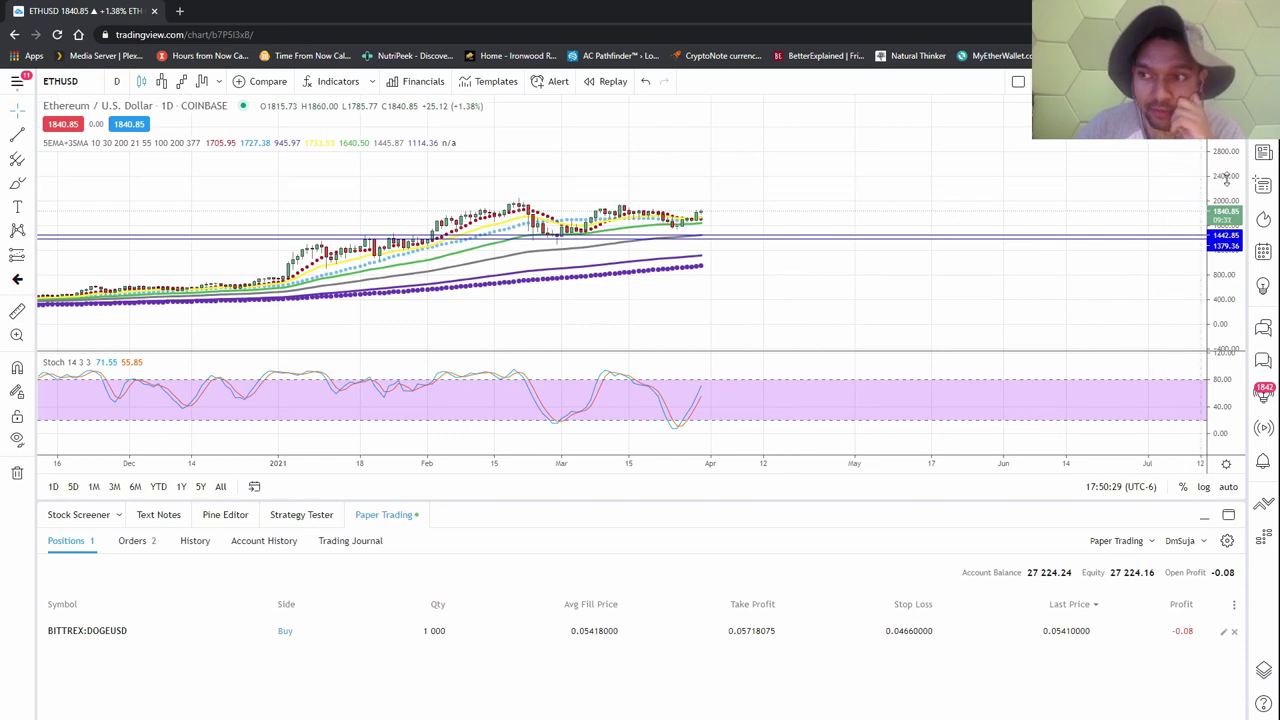
pyautogui.moveTo(1222, 172); pyautogui.dragTo(1221, 143)
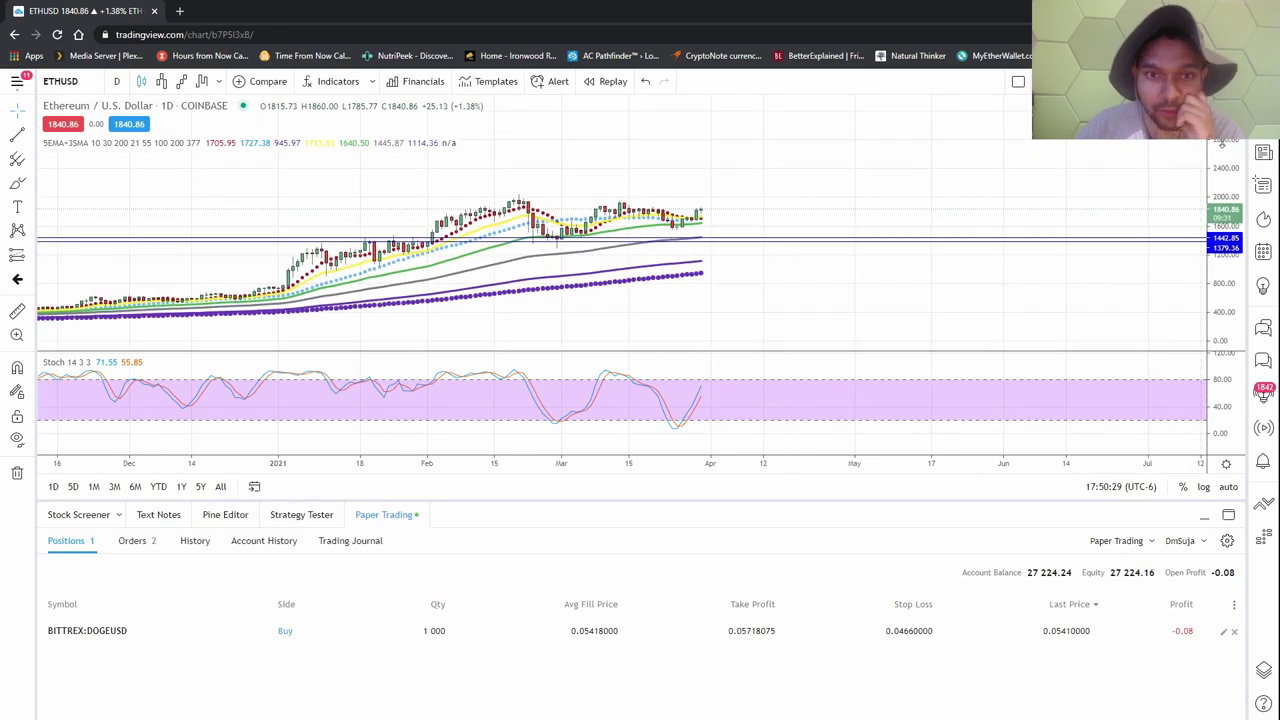
# Step: Load the Dogecoin / US Dollar chart layout and stretch its price scale around the most recent daily candles
pyautogui.click(18, 84)
pyautogui.moveTo(180, 92)
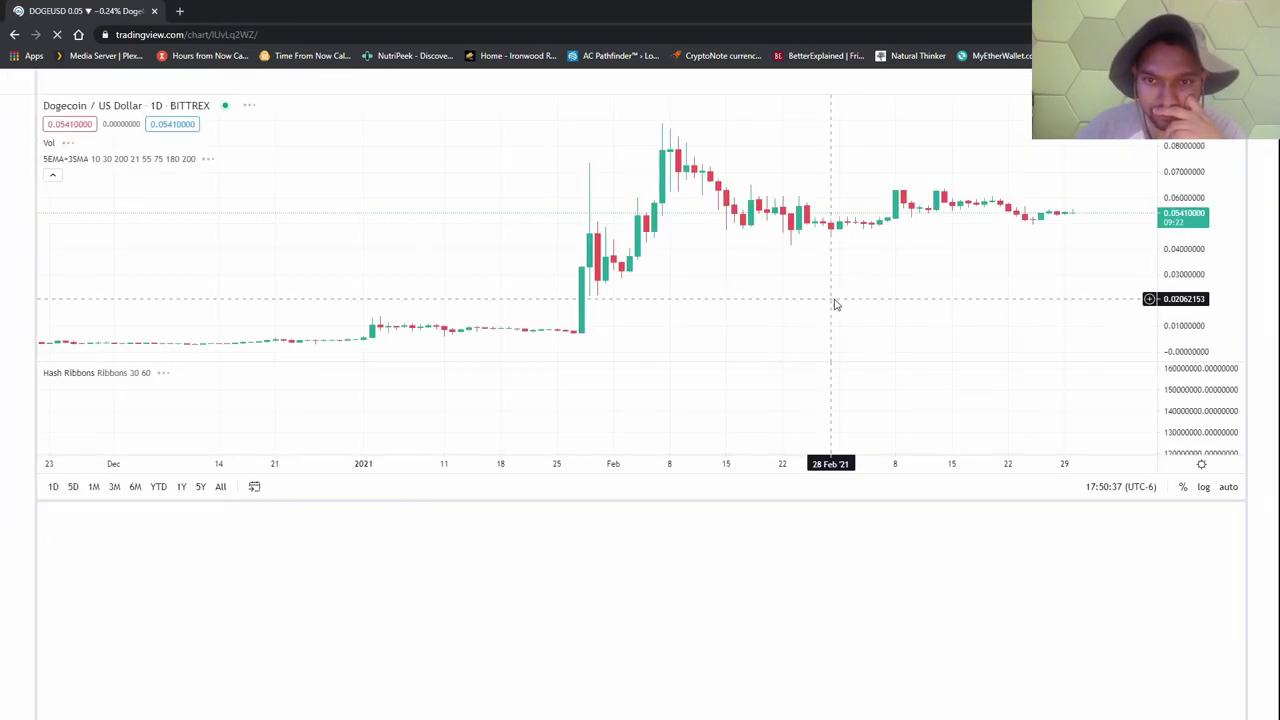
pyautogui.moveTo(749, 280); pyautogui.dragTo(557, 304)
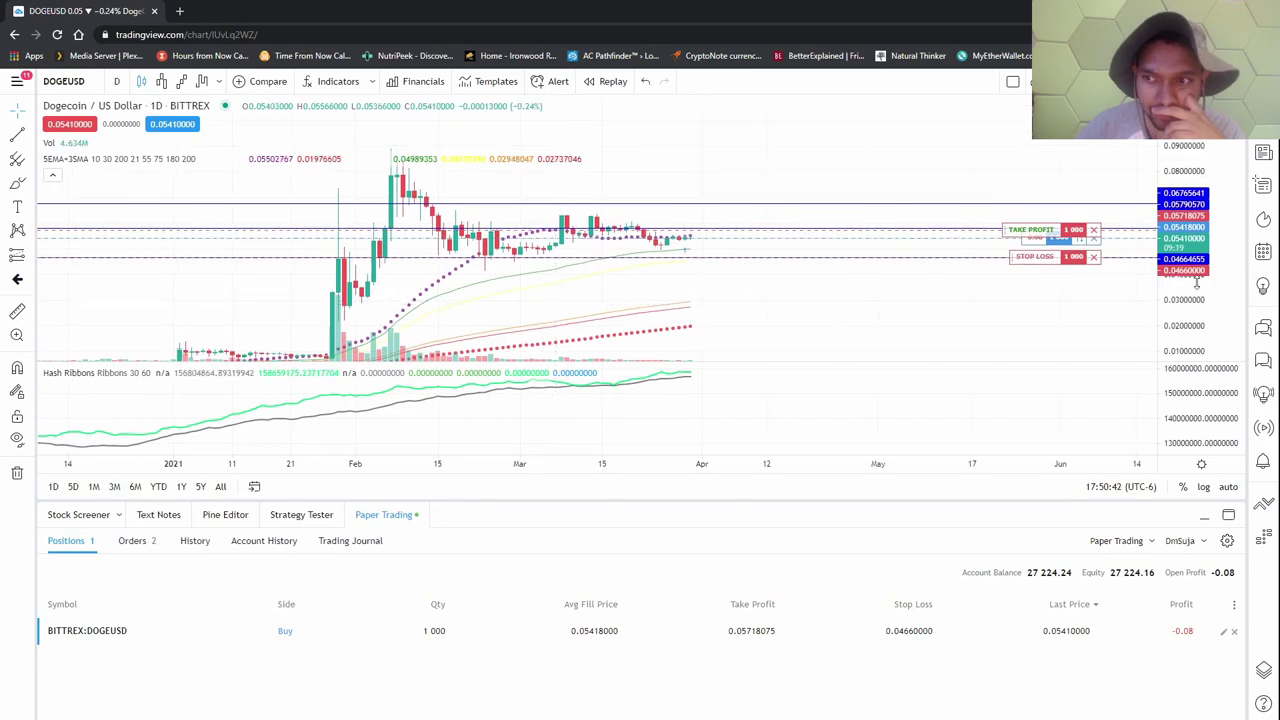
pyautogui.moveTo(1196, 283); pyautogui.dragTo(1196, 240)
pyautogui.moveTo(774, 254); pyautogui.dragTo(504, 275)
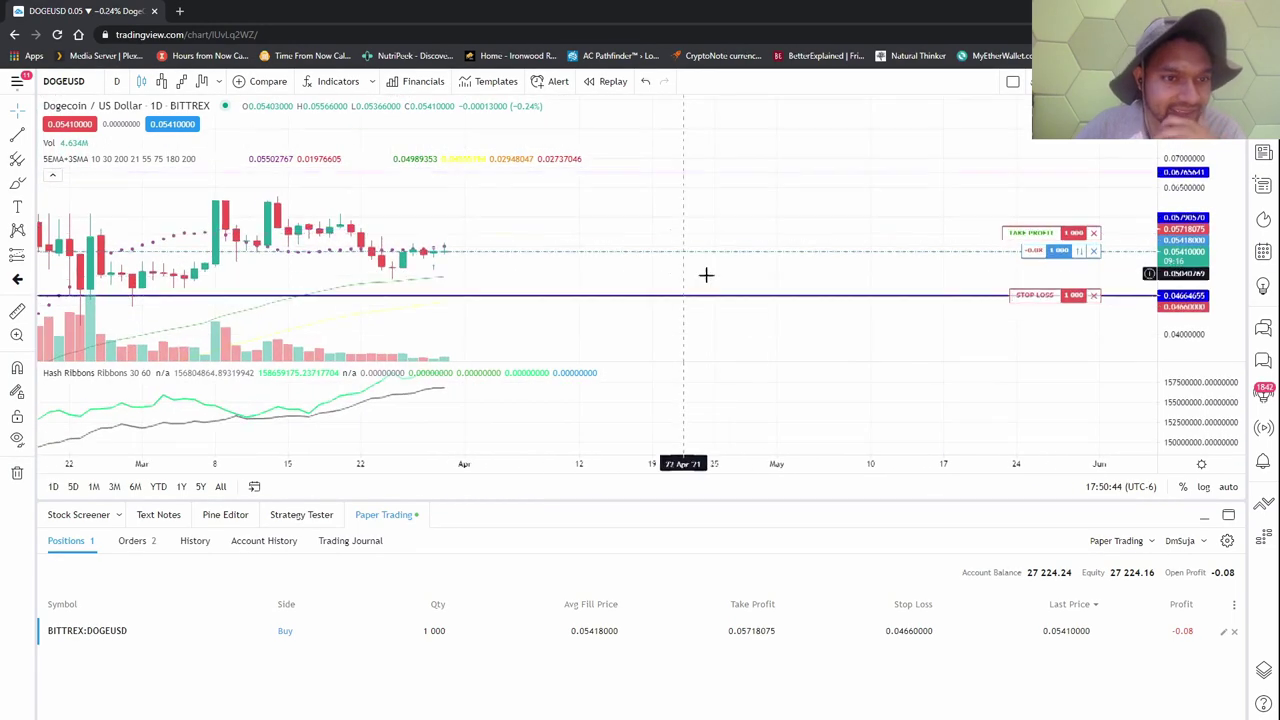
pyautogui.moveTo(1192, 262); pyautogui.dragTo(1194, 155)
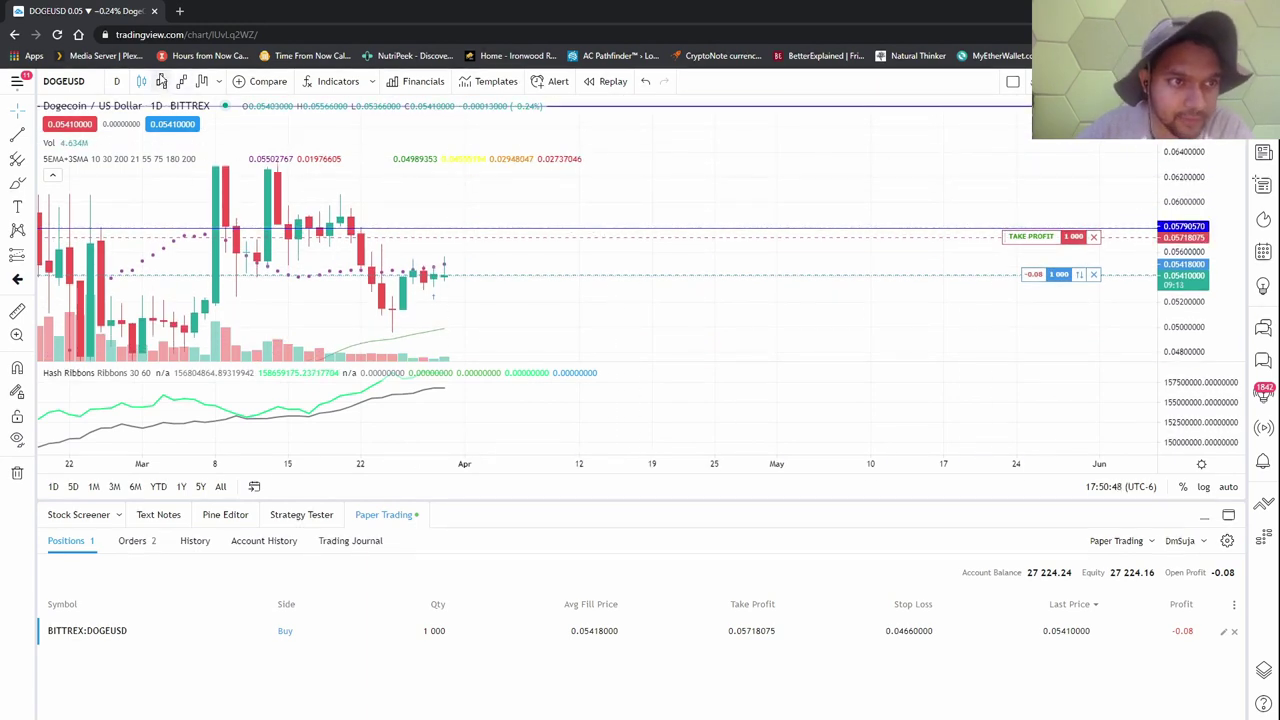
# Step: Show the Dogecoin chart as Line Break with the newest blocks and the paper trade's take-profit and stop-loss levels in view
pyautogui.click(161, 81)
pyautogui.scroll(5, 1080, 314)
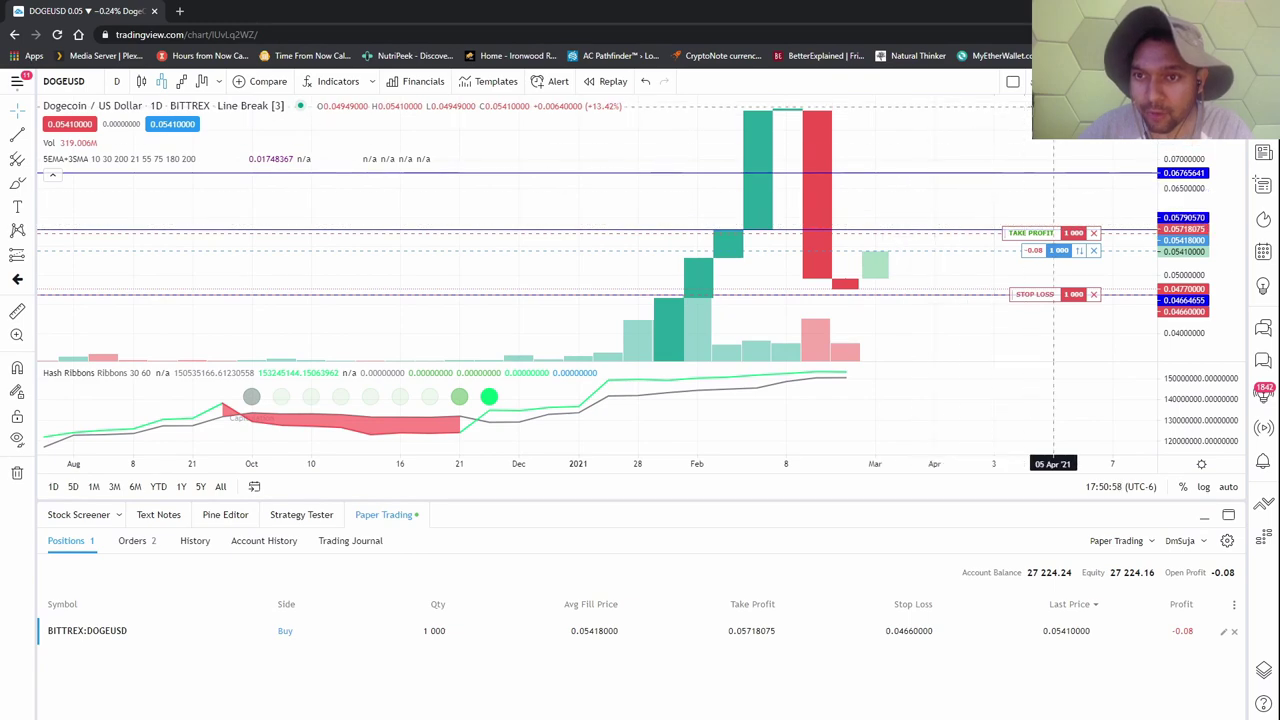
pyautogui.moveTo(1172, 200); pyautogui.dragTo(1170, 213)
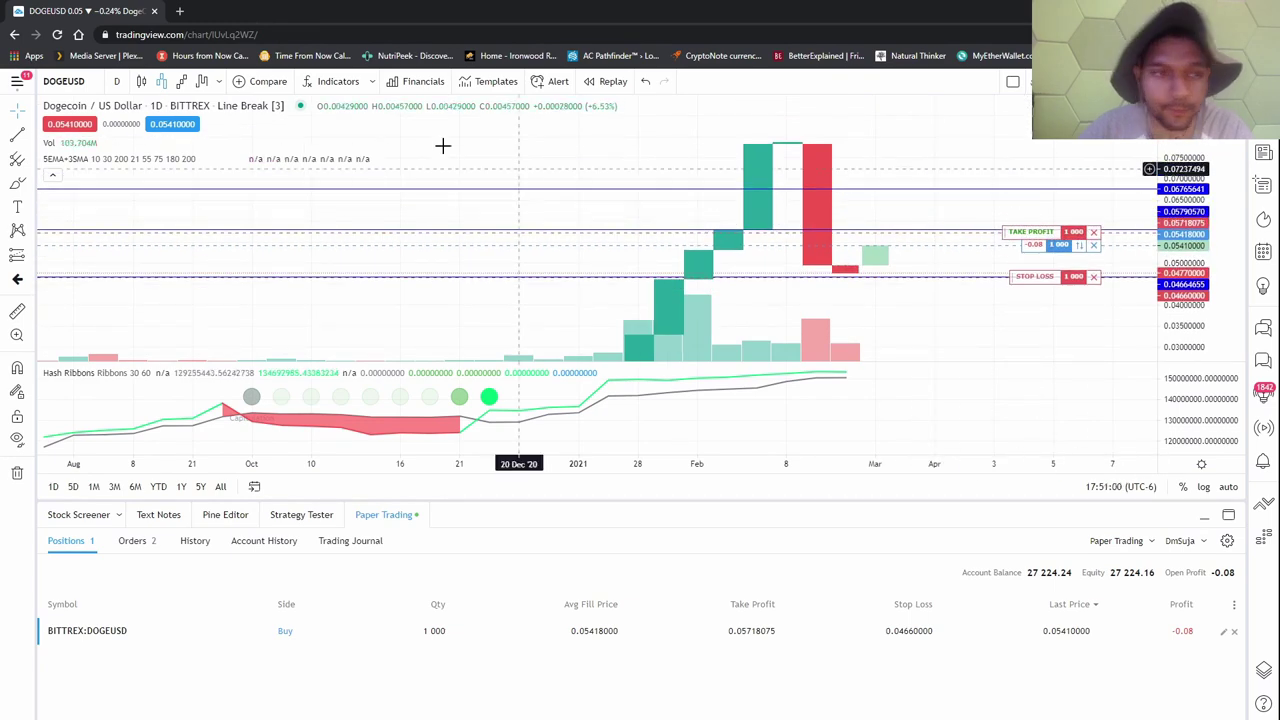
# Step: Switch the Dogecoin chart to Kagi and examine its 2021 lines against the horizontal price levels
pyautogui.click(201, 81)
pyautogui.scroll(1, 990, 318)
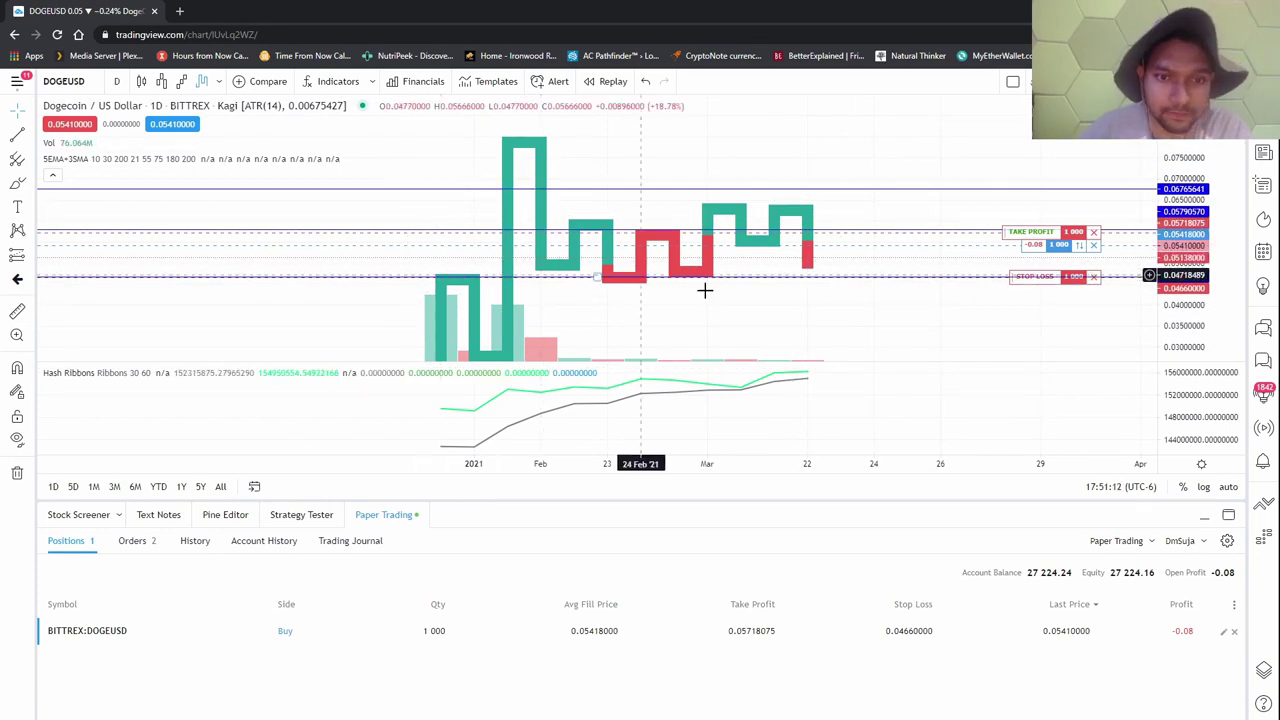
pyautogui.moveTo(1190, 260); pyautogui.dragTo(808, 300)
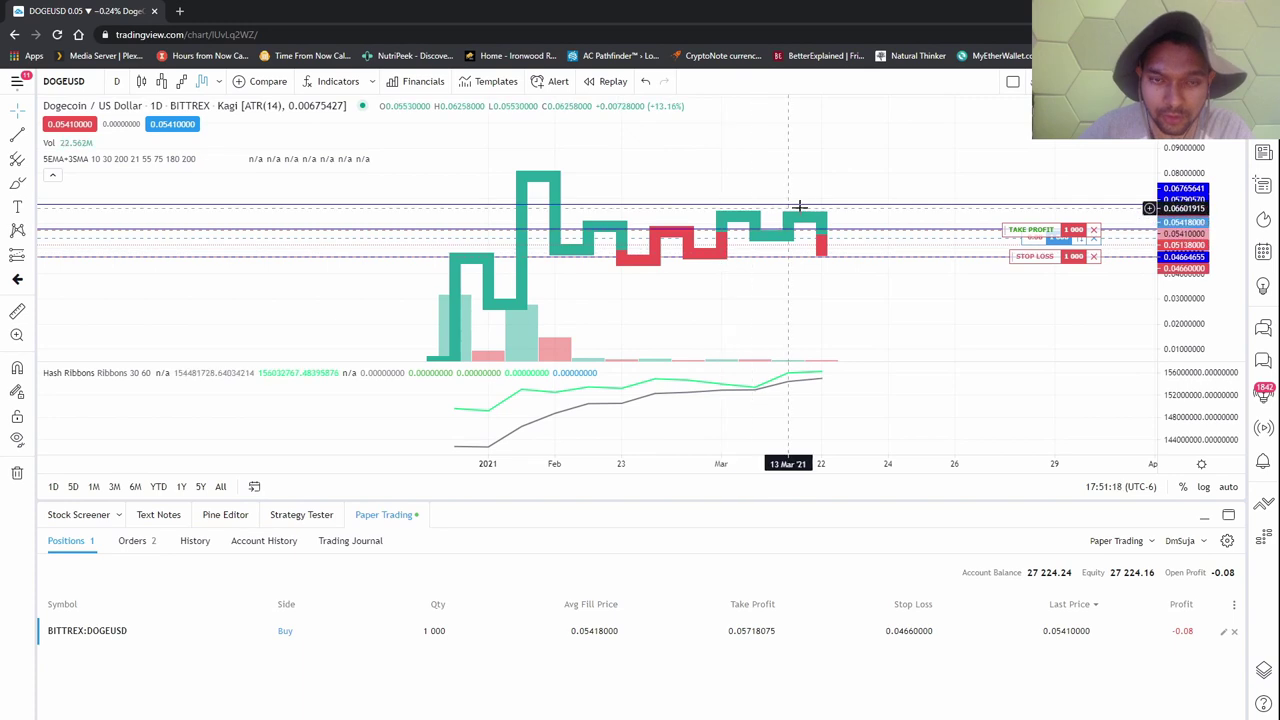
# Step: Load the Bitcoin / U.S. Dollar chart layout and examine its Kagi history from 2017 to the latest line against the drawn trend lines
pyautogui.click(17, 81)
pyautogui.moveTo(100, 92)
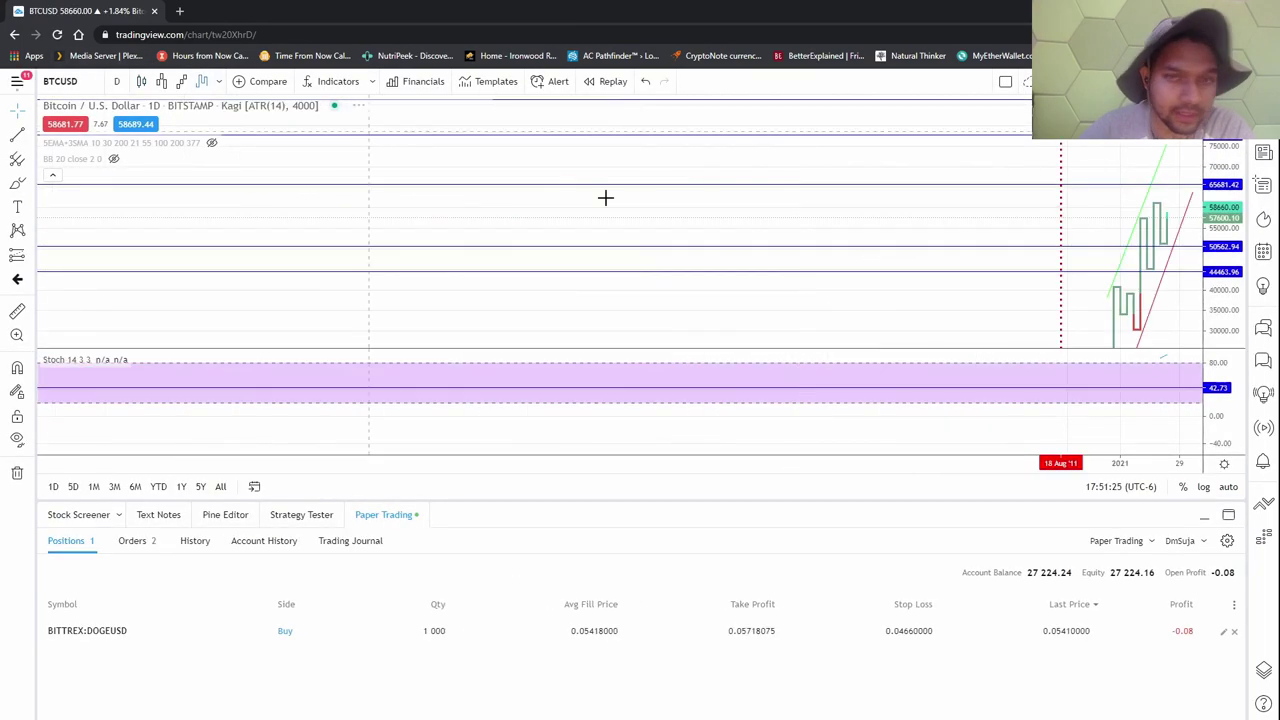
pyautogui.scroll(5, 897, 255)
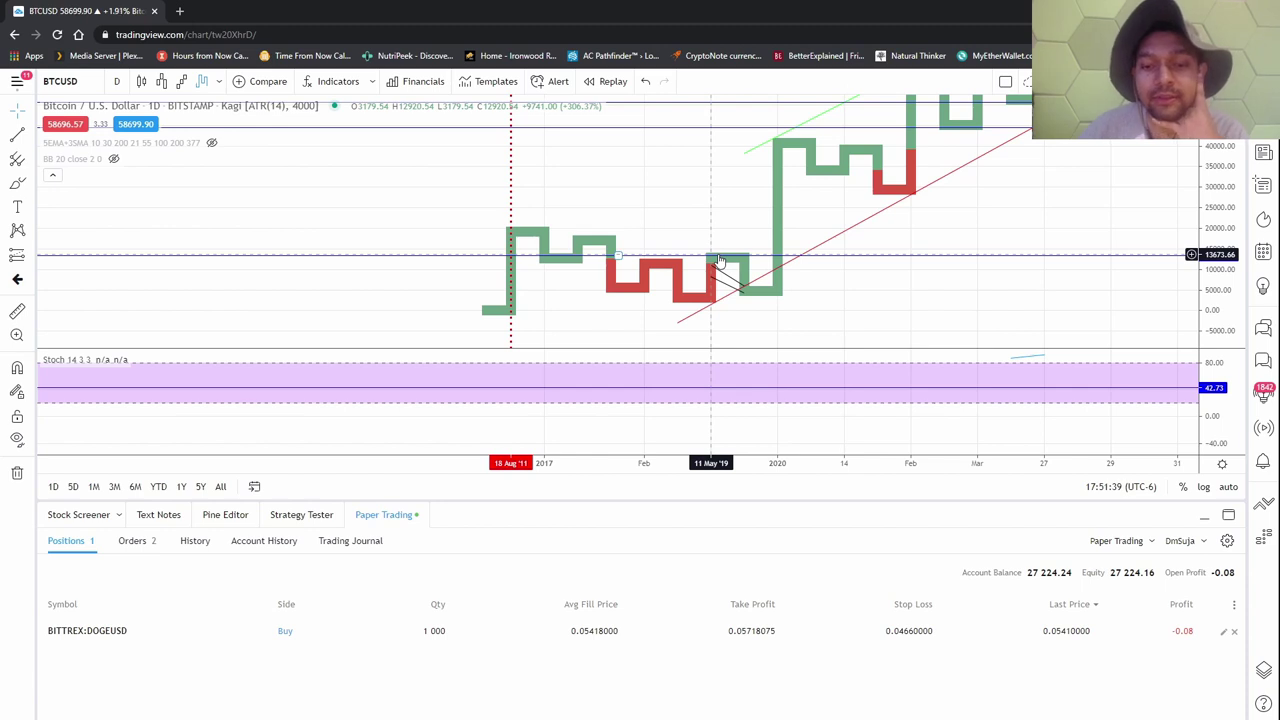
pyautogui.click(720, 257)
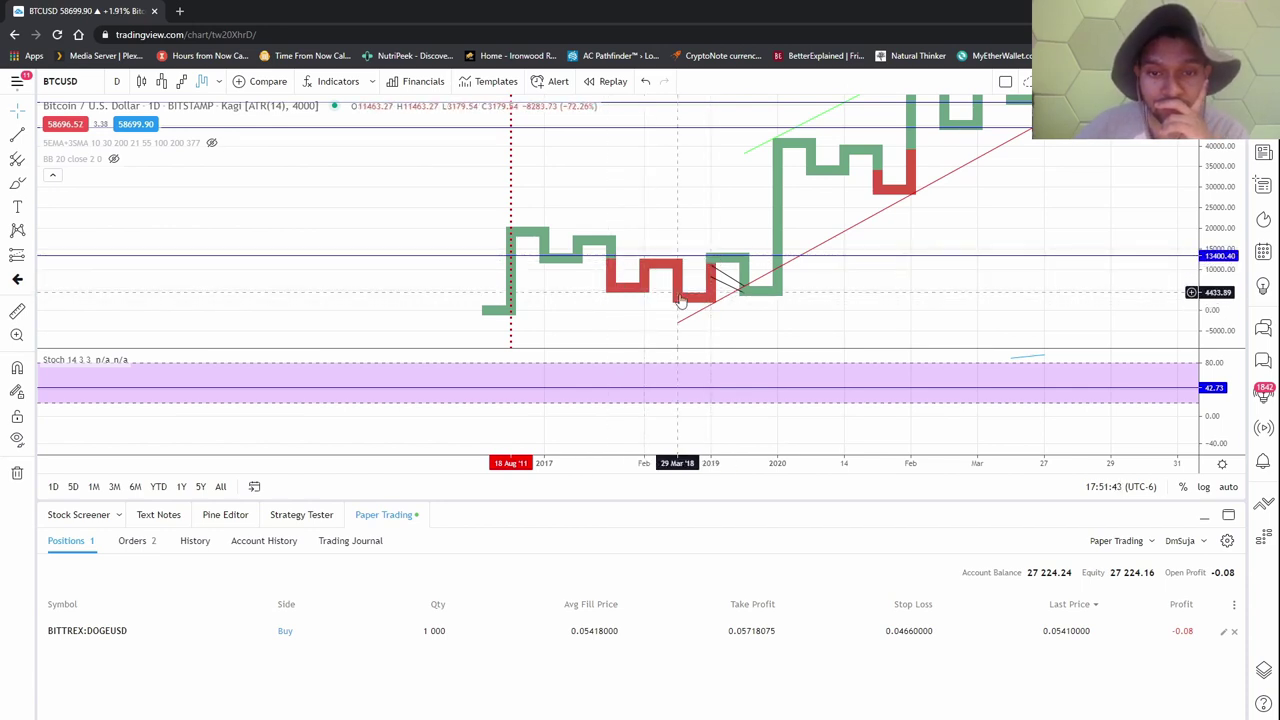
pyautogui.moveTo(837, 290); pyautogui.dragTo(748, 342)
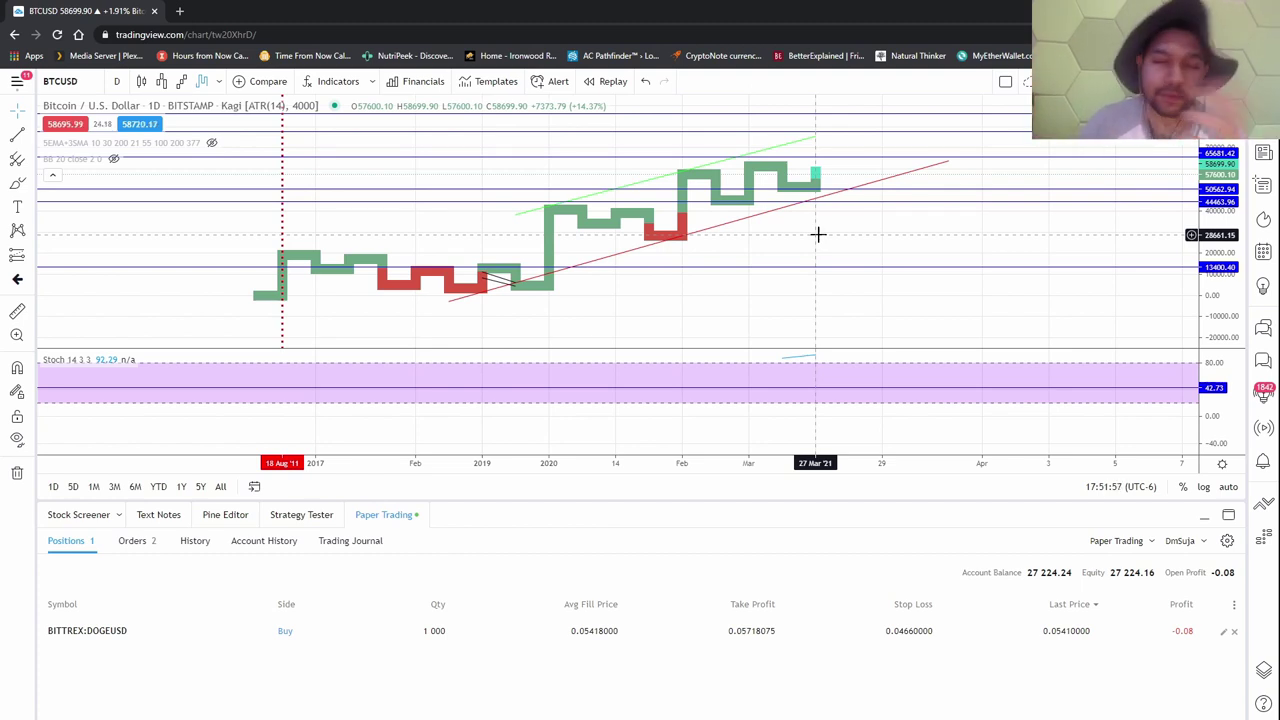
pyautogui.scroll(-3, 824, 237)
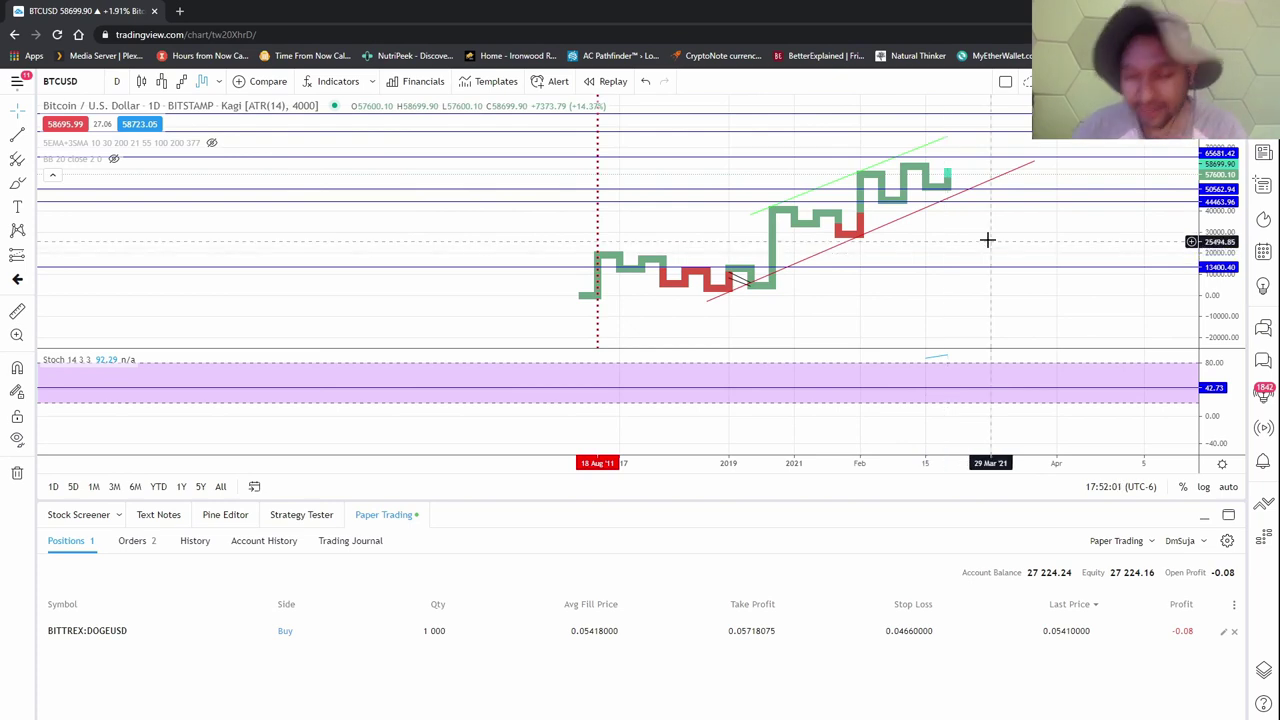
pyautogui.moveTo(986, 240); pyautogui.dragTo(894, 277)
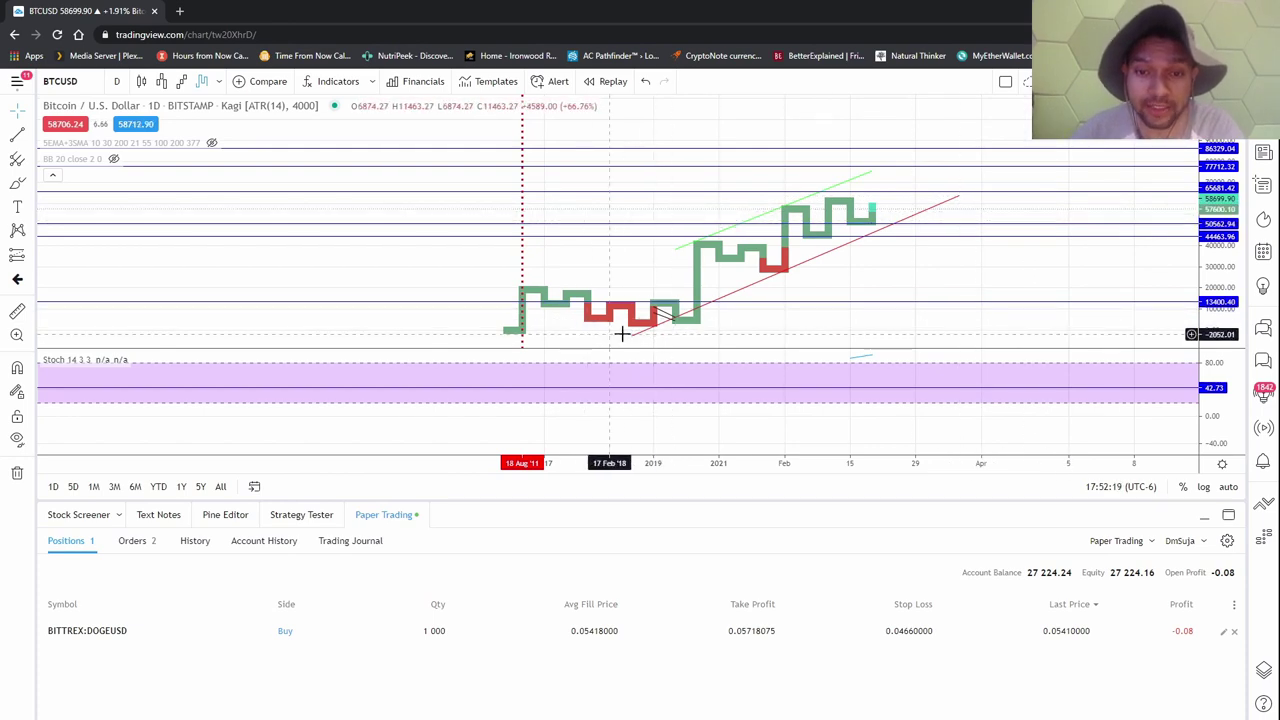
pyautogui.moveTo(1046, 260); pyautogui.dragTo(846, 246)
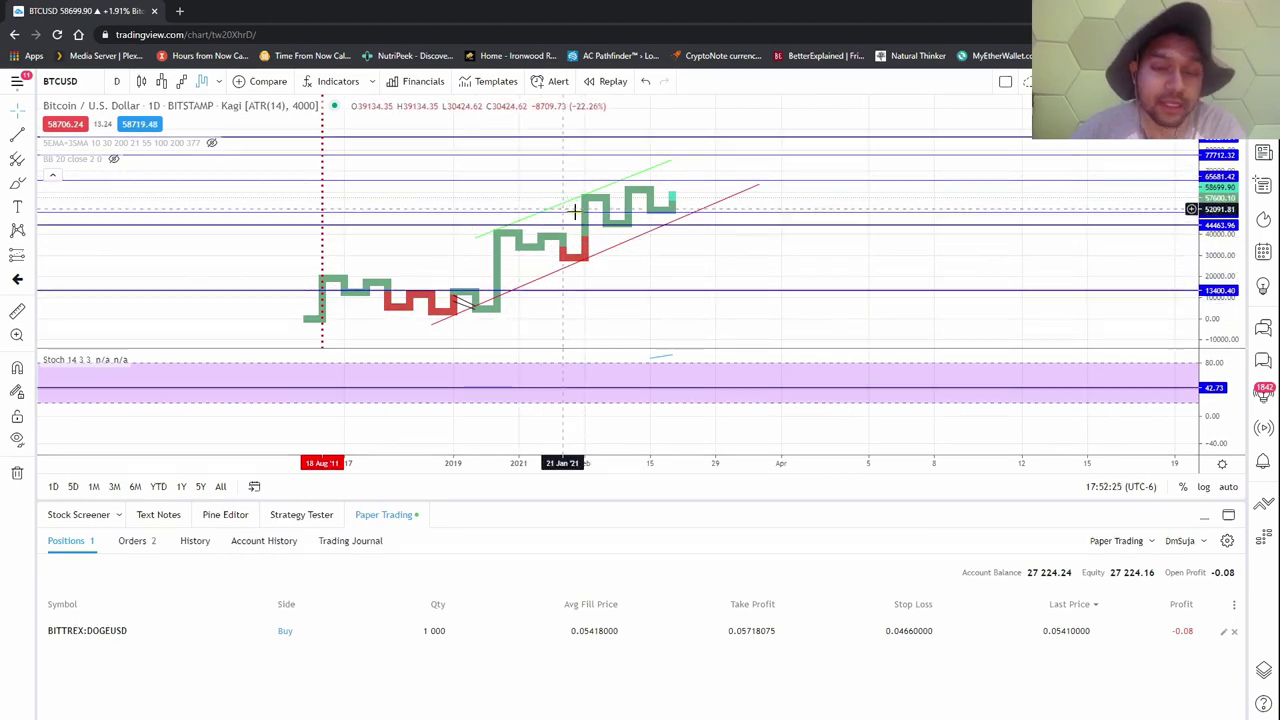
pyautogui.moveTo(571, 277); pyautogui.dragTo(680, 298)
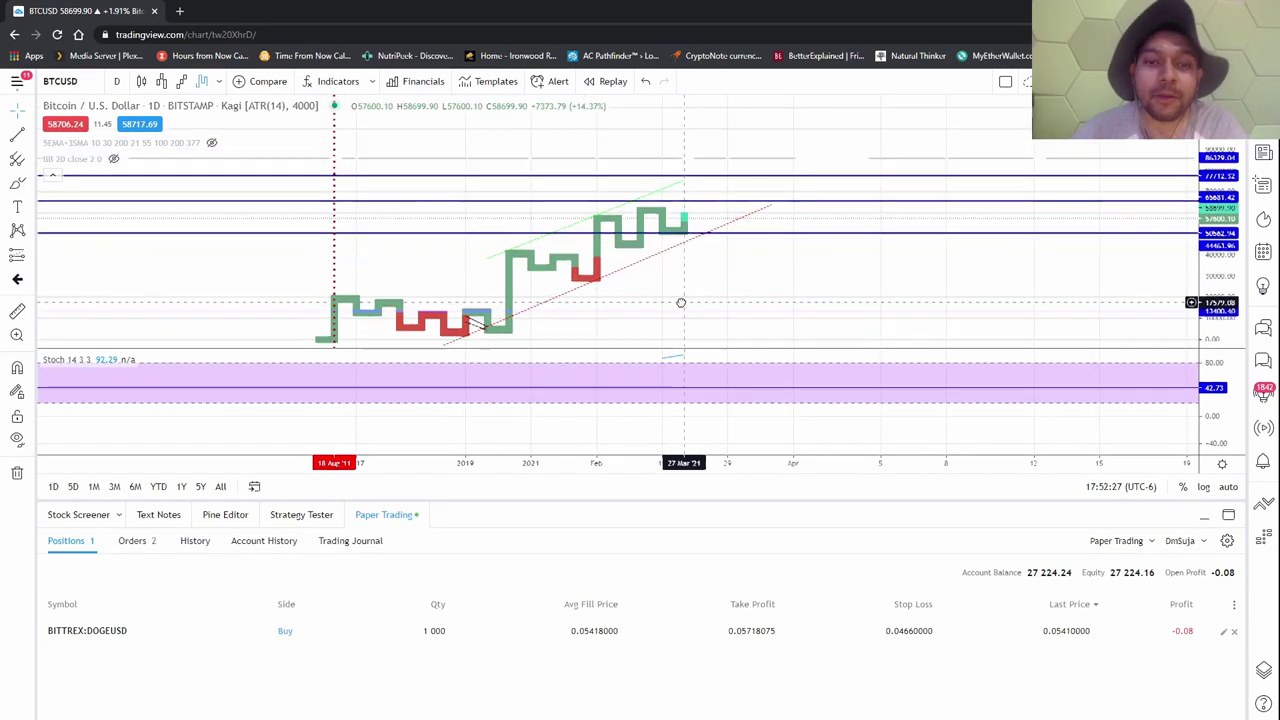